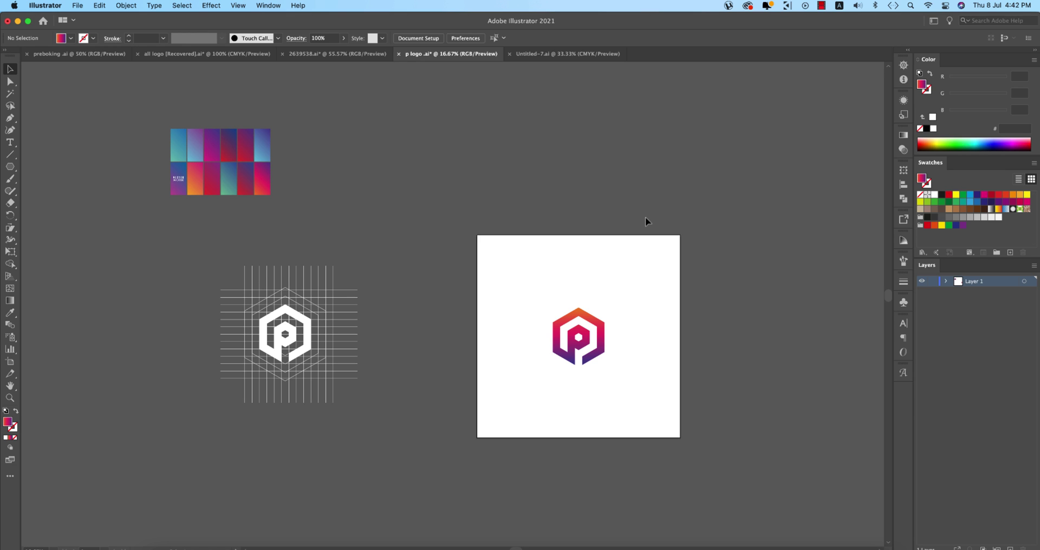
Step: Fit the orange-to-purple hexagon P logo artboard in the window with Cmd+0
key("super+0")
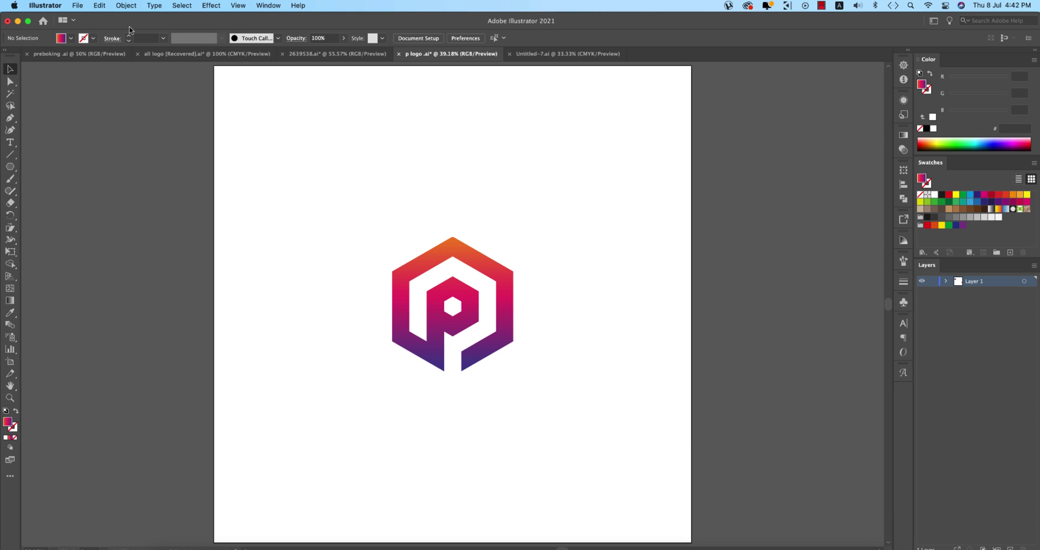
Step: Make a new RGB document called 'p logo design' at 2000 × 2000 px
left_click(77, 8)
left_click(89, 18)
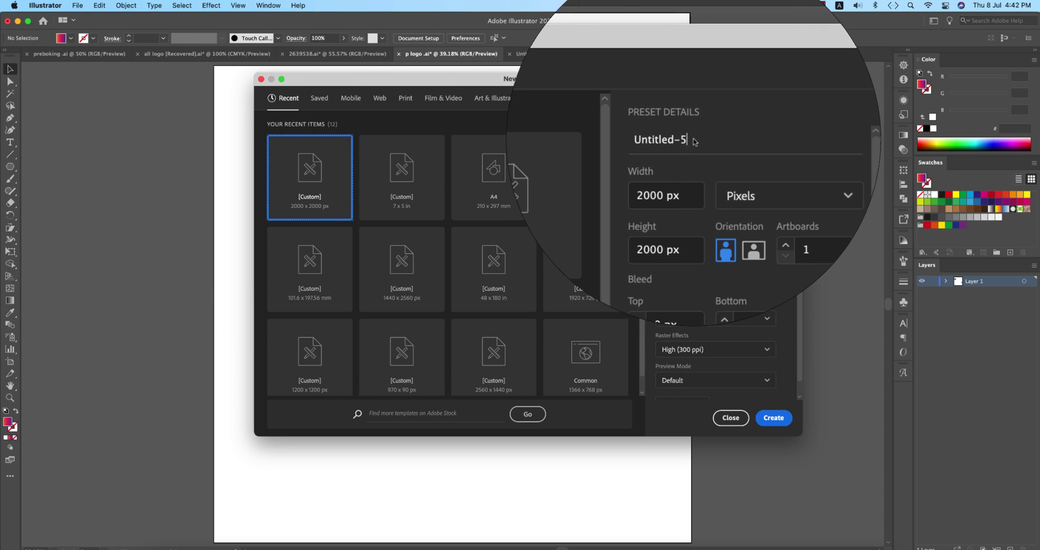
type("p logo design")
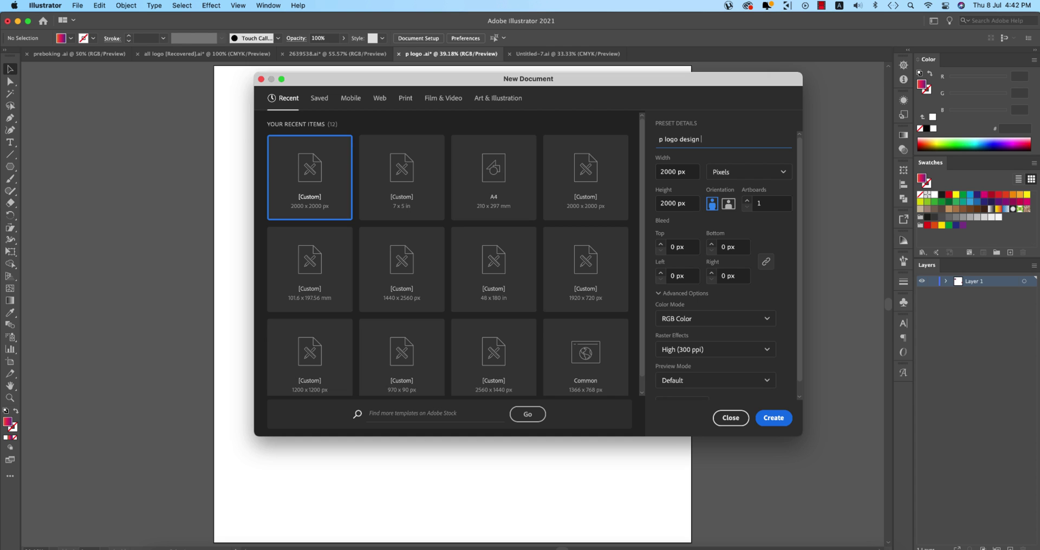
key("Return")
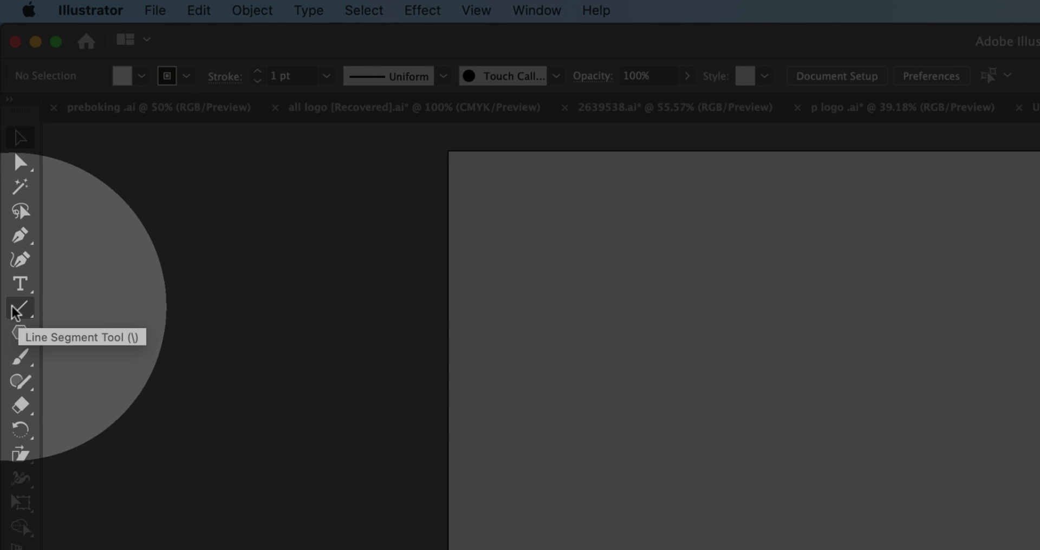
Step: Draw a vertical line and repeat offset copies to make 13 evenly spaced lines
left_click(9, 154)
left_click(114, 308)
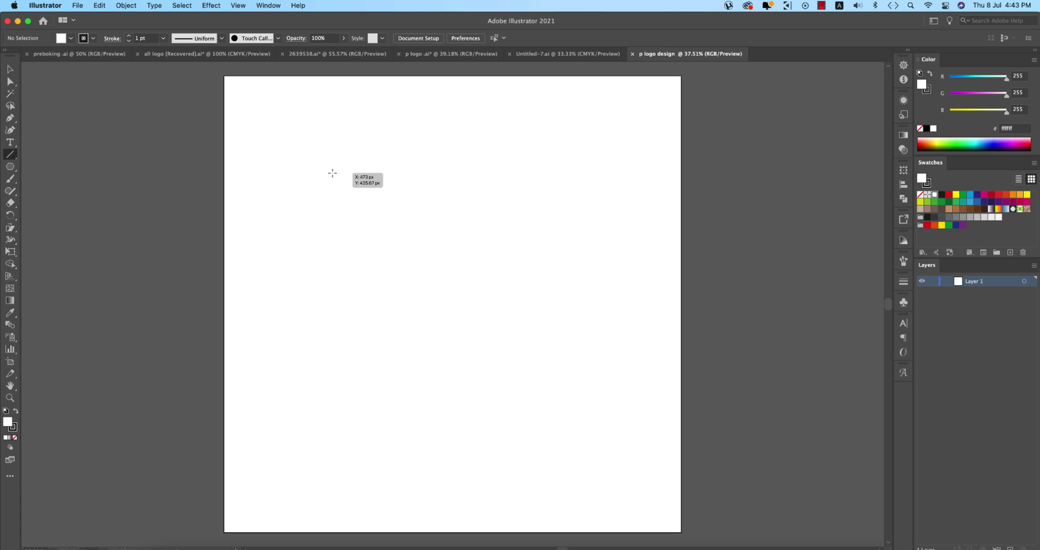
left_click_drag(332, 173, 343, 471)
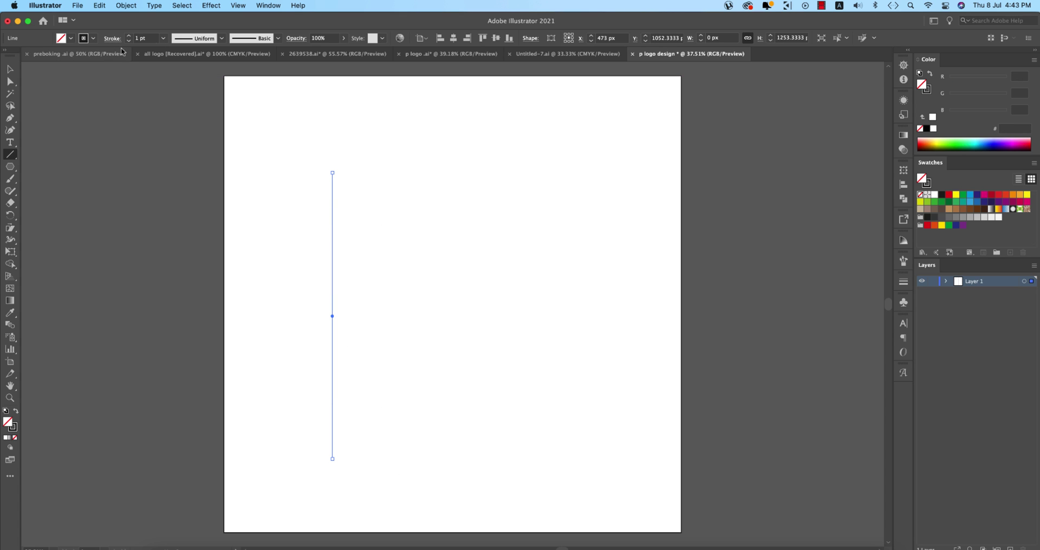
key("v")
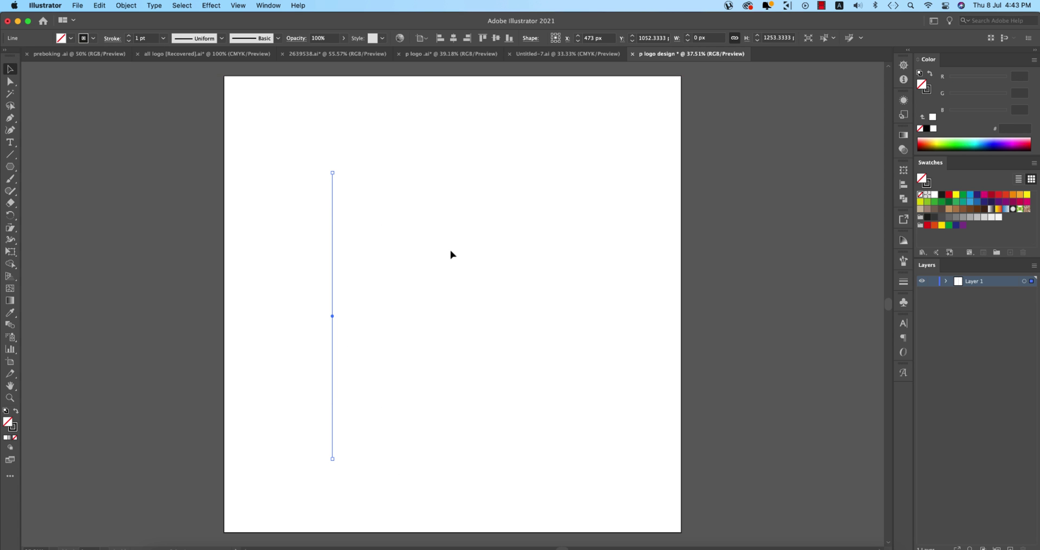
left_click(403, 293)
left_click_drag(332, 300, 349, 301)
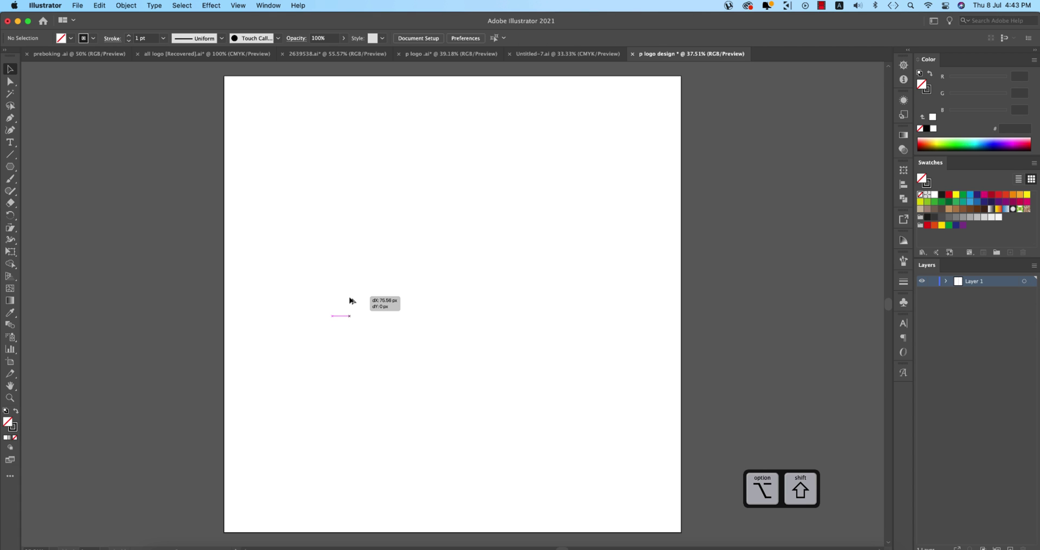
left_click_drag(349, 297, 350, 297)
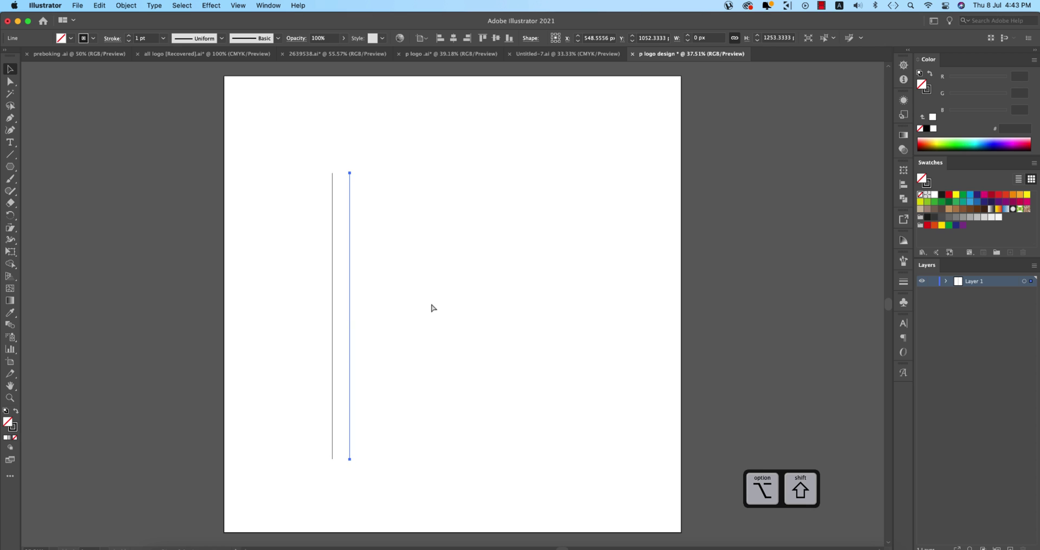
key("super+d")
key("super+d")
key("super+d")
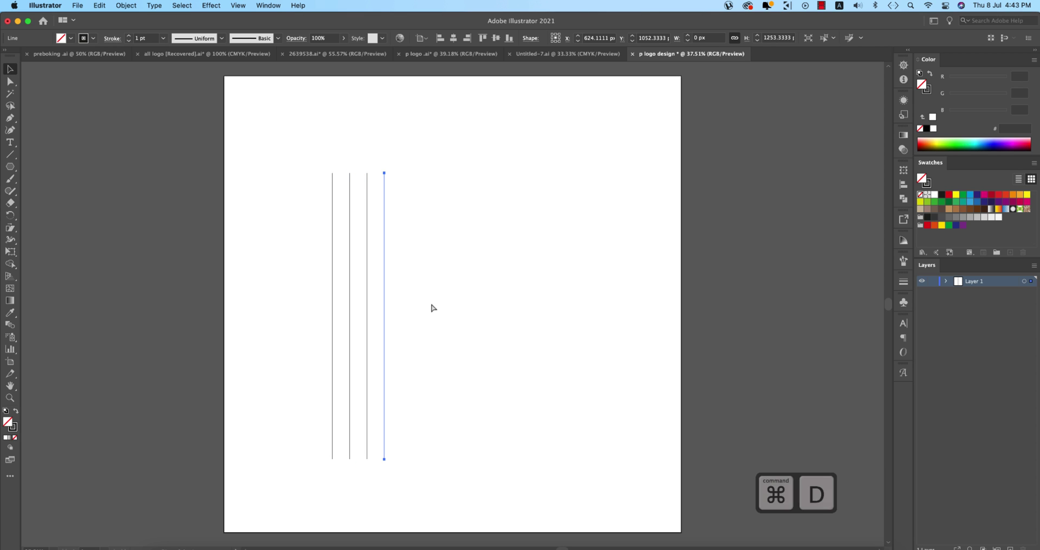
key("super+d")
key("super+d")
key("super+d")
key("super+d")
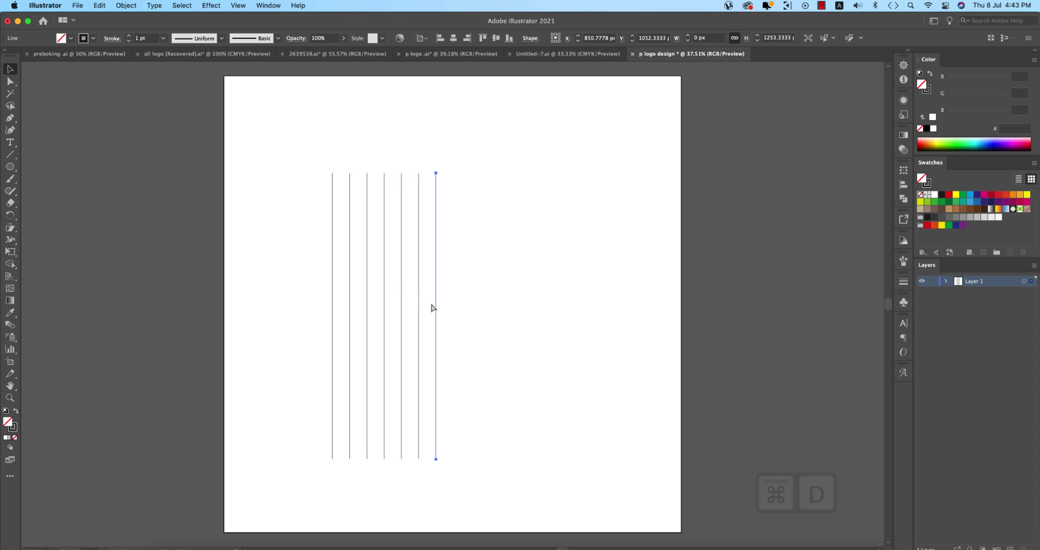
key("super+d")
key("super+d")
key("super+d")
key("super+d")
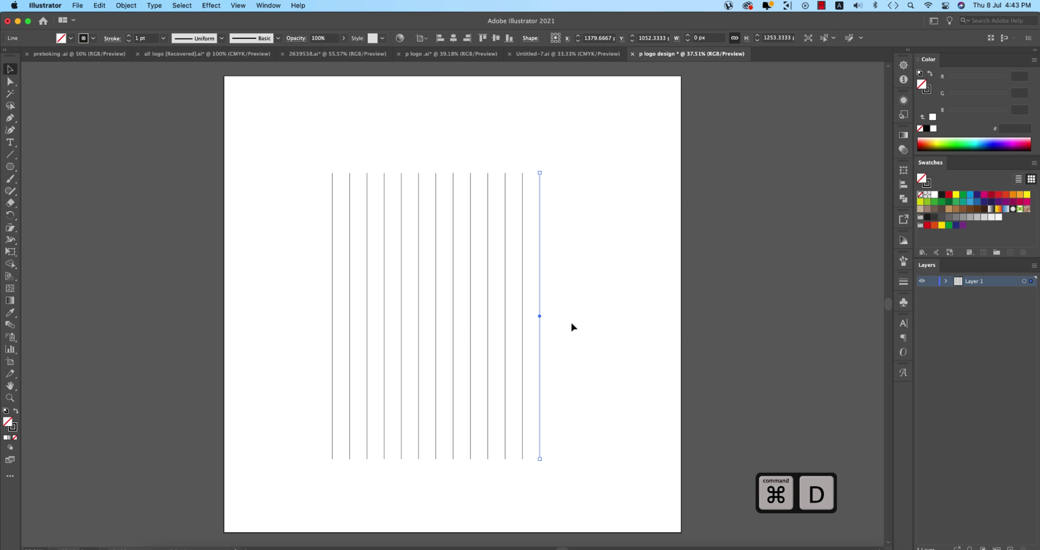
Step: Lengthen the thirteen lines, group them, and centre the group on the artboard
left_click(596, 304)
left_click_drag(594, 304, 317, 312)
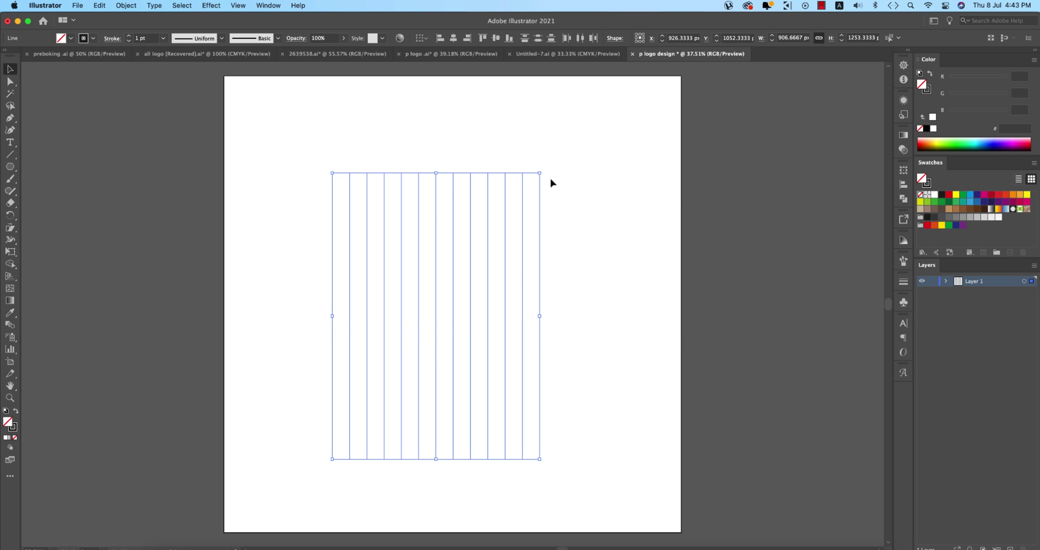
left_click_drag(437, 174, 441, 124)
key("super+g")
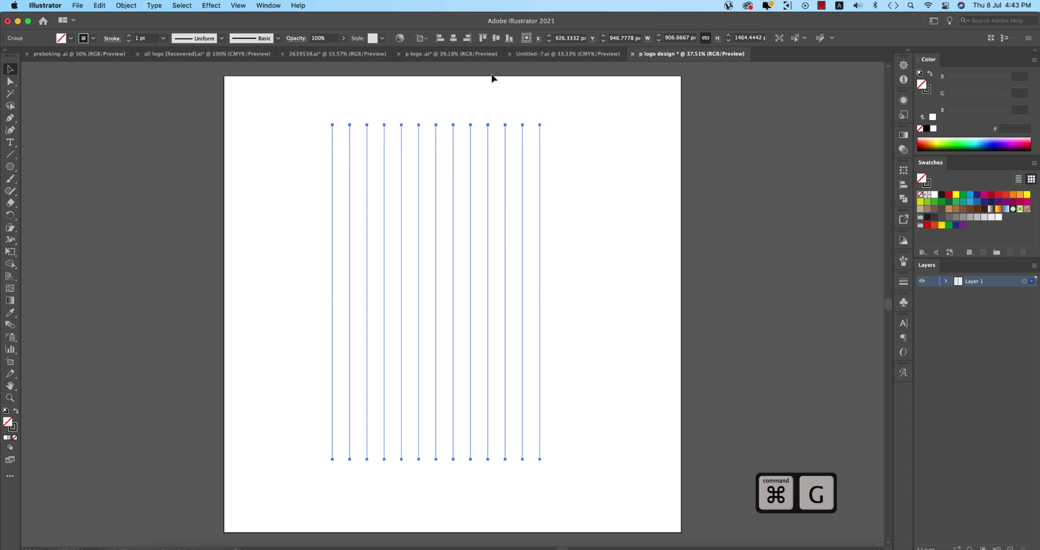
left_click(495, 38)
left_click(454, 39)
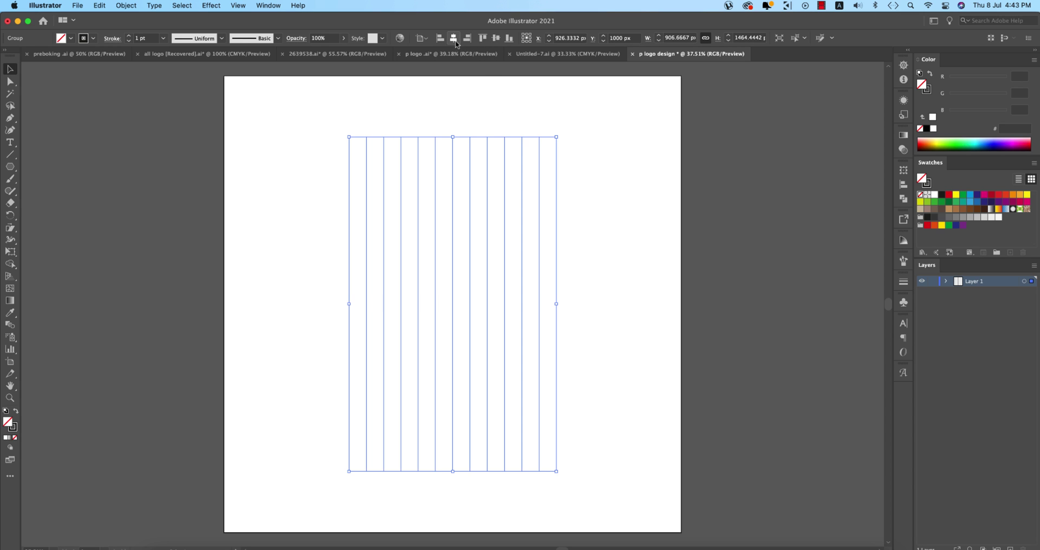
left_click(592, 242)
left_click(521, 248)
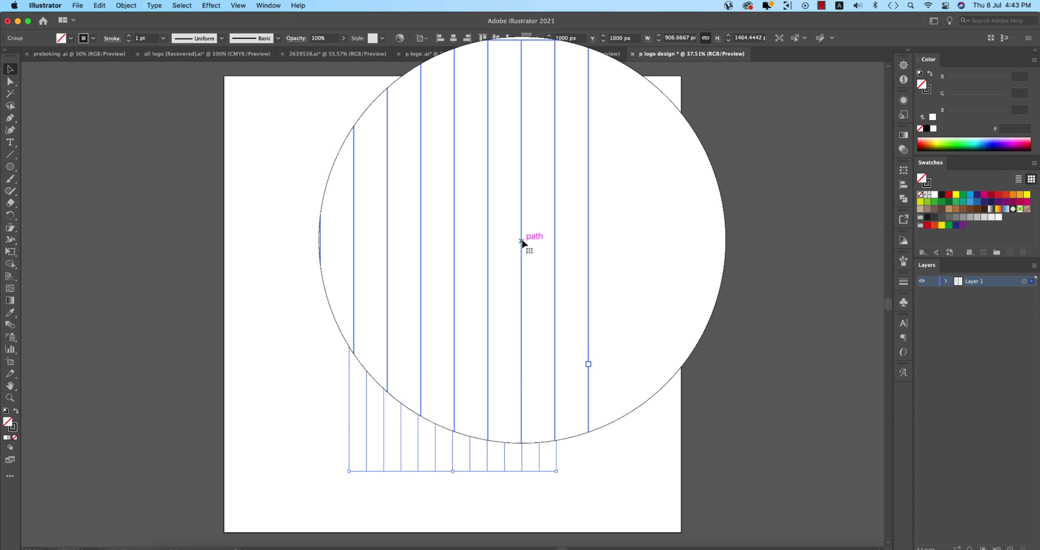
Step: Add a 90° rotated copy of the line group to form horizontal lines
right_click(522, 238)
mouse_move(554, 366)
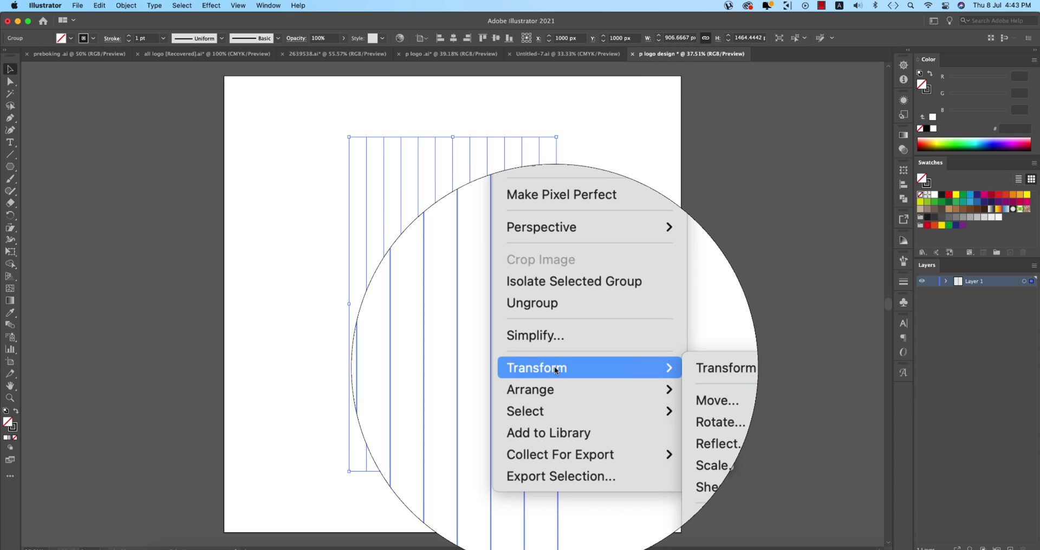
left_click(643, 399)
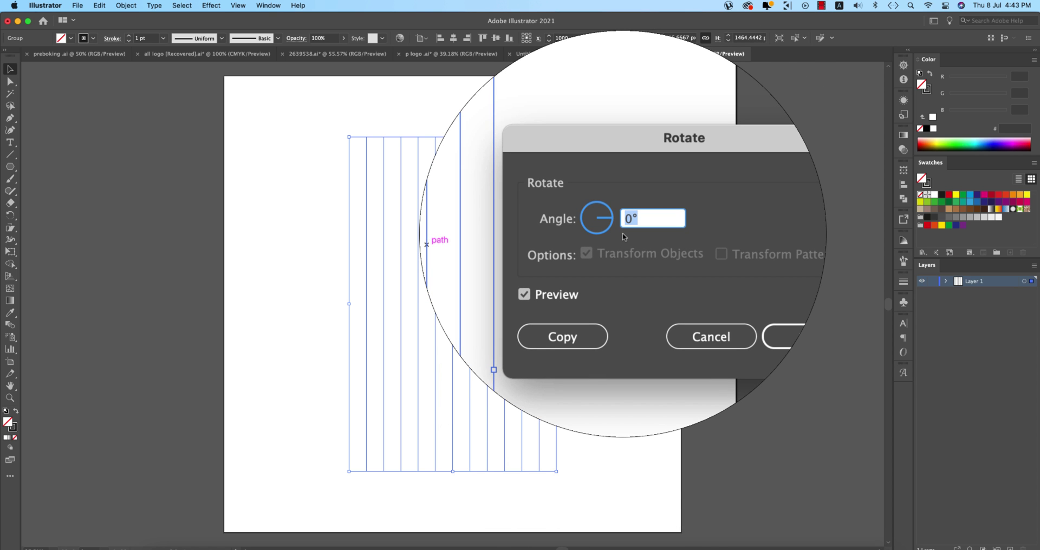
type("9")
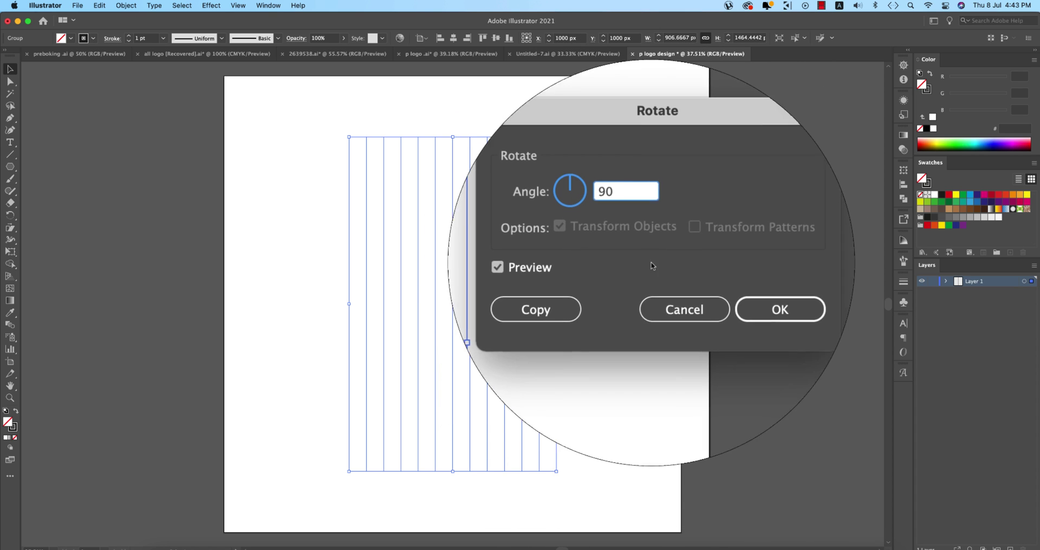
left_click(591, 287)
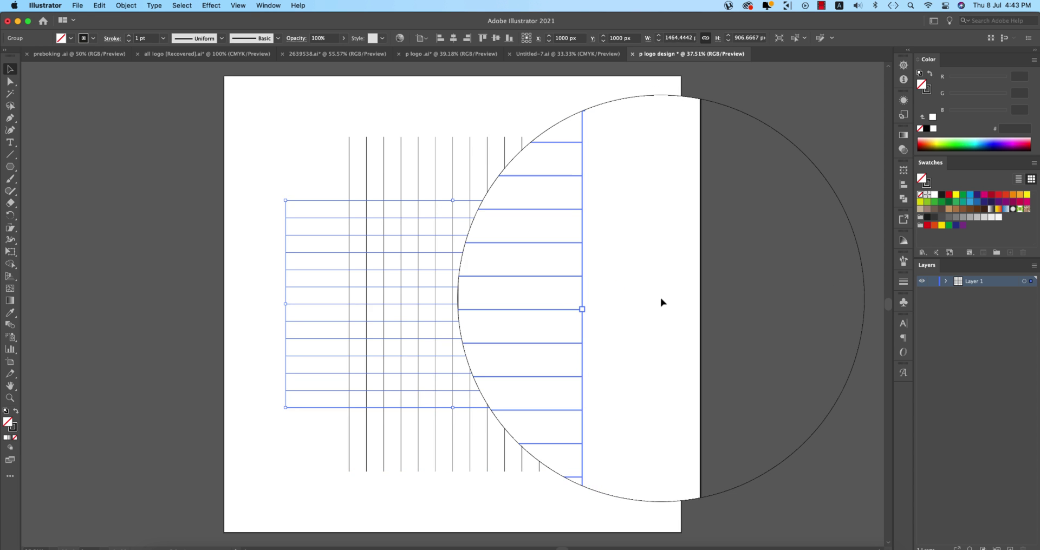
left_click(659, 301)
left_click_drag(10, 166, 37, 199)
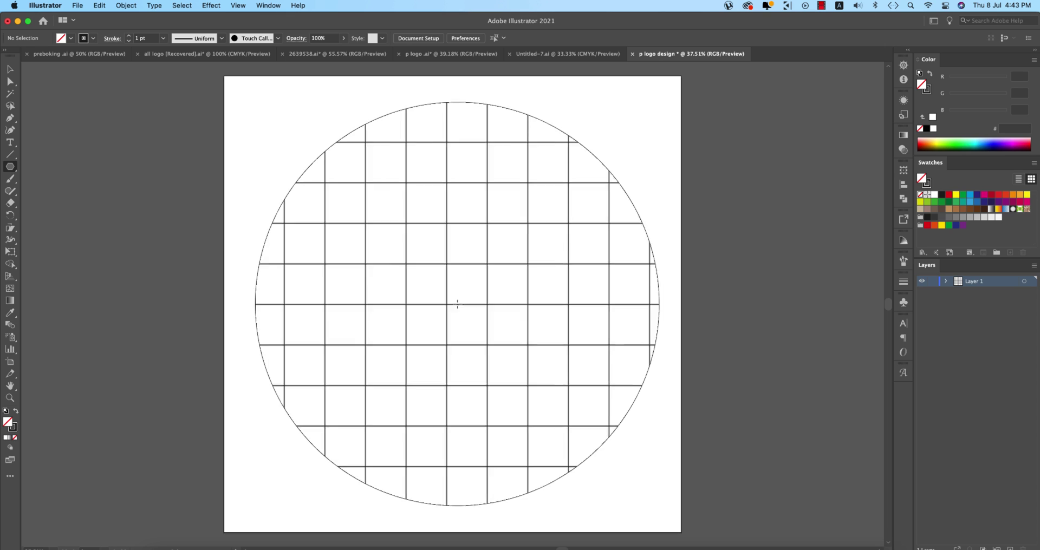
Step: Draw a six-sided polygon, rotate it point-up, enlarge it over the grid and centre it
left_click(465, 298)
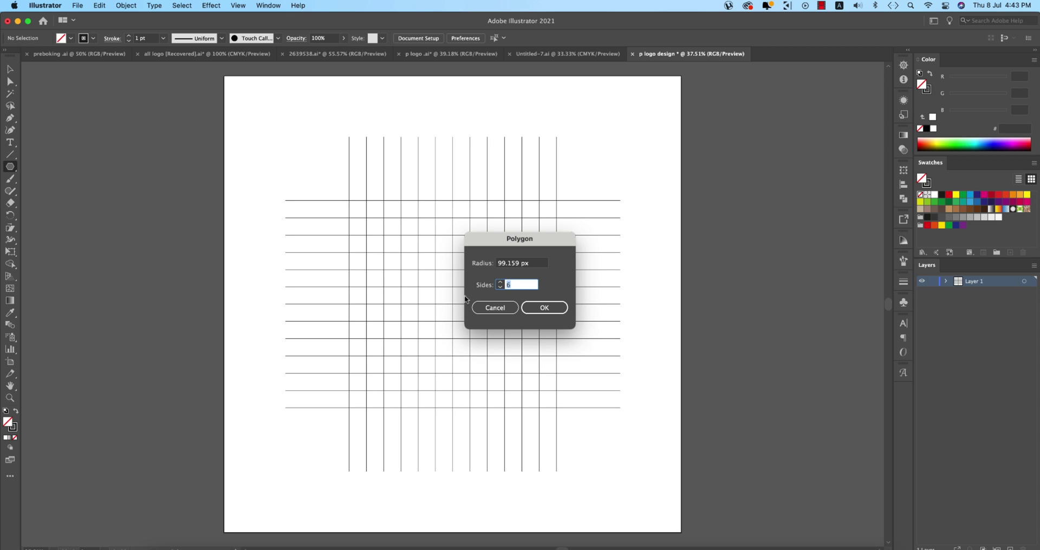
left_click(555, 308)
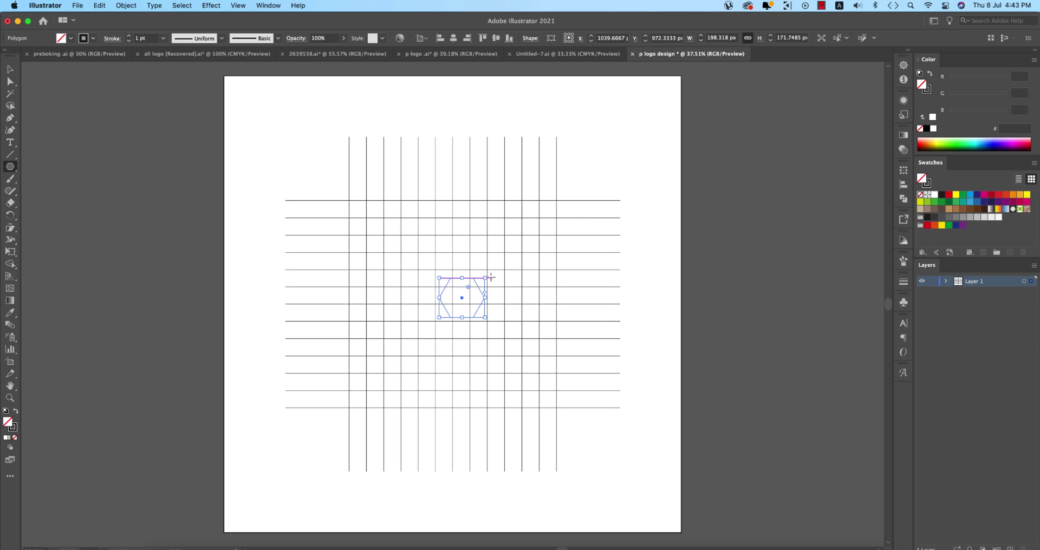
key("v")
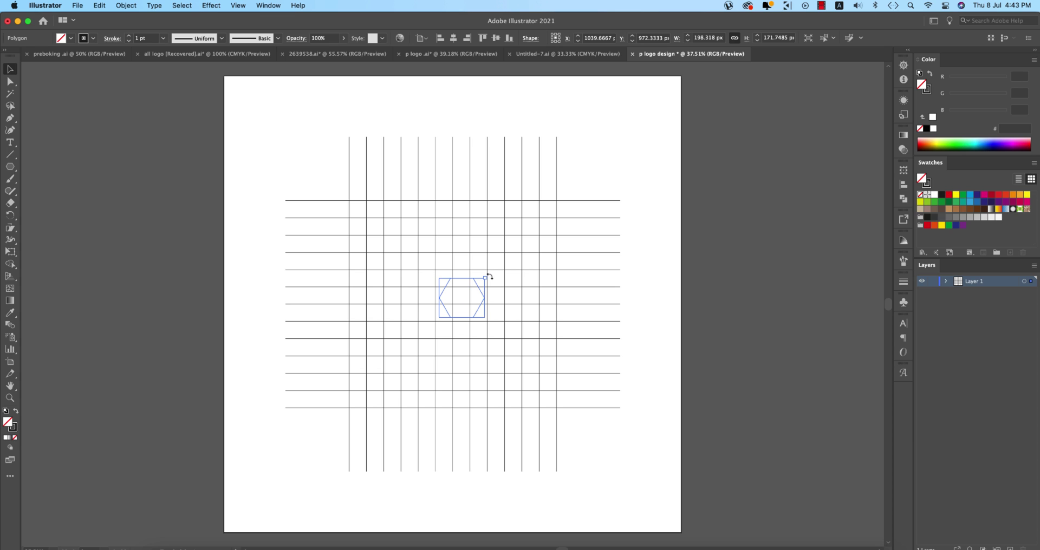
left_click_drag(490, 276, 459, 201)
left_click_drag(462, 320, 471, 407)
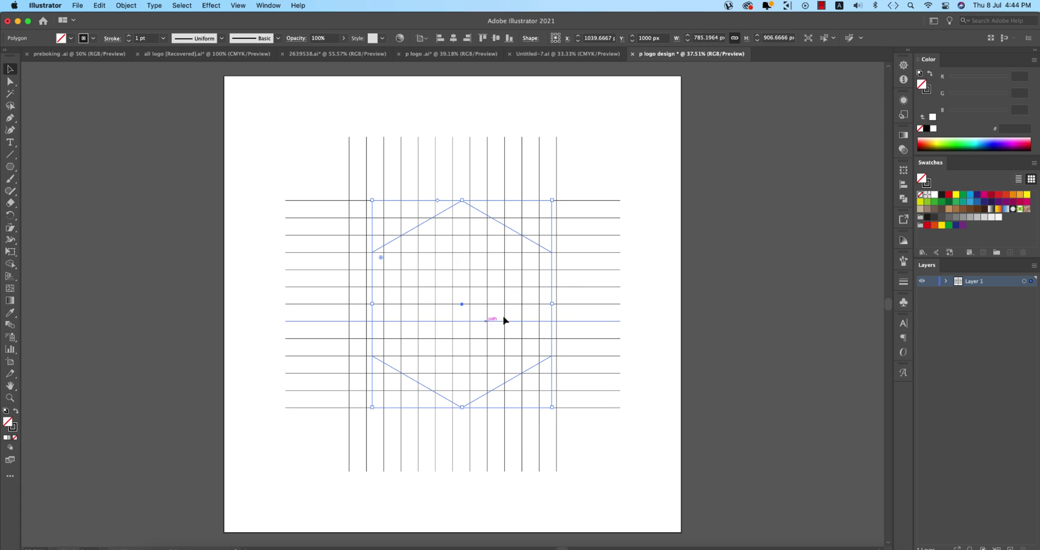
left_click(454, 39)
Step: Stretch the hexagon wider on both sides to span the vertical lines
left_click(576, 321)
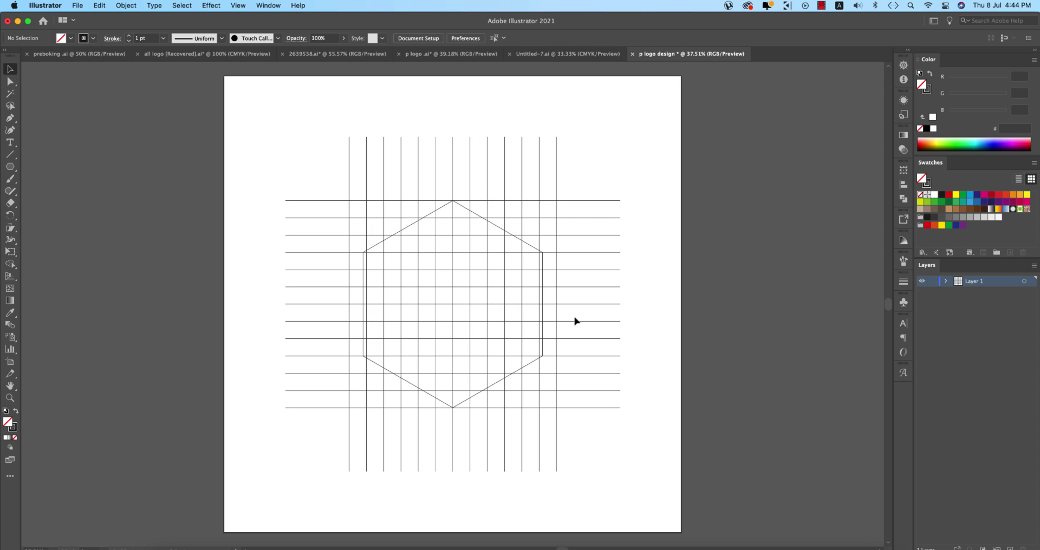
left_click(543, 316)
left_click_drag(542, 304, 557, 304)
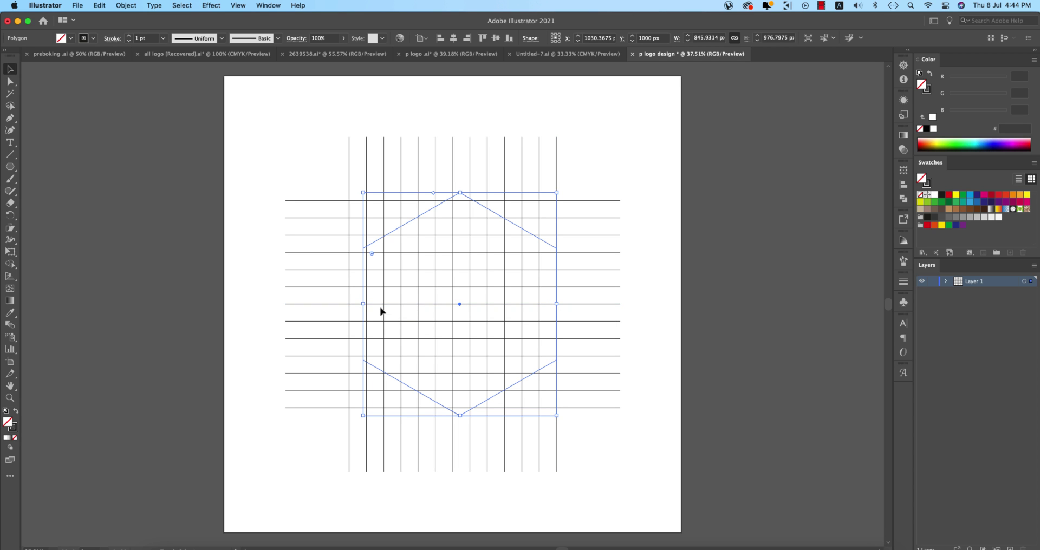
left_click_drag(362, 304, 350, 303)
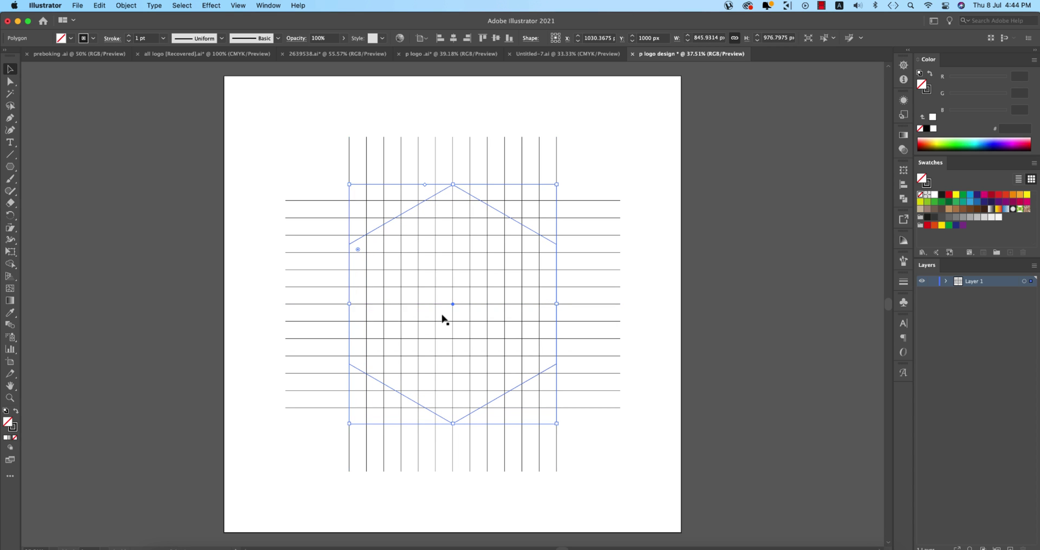
left_click(600, 171)
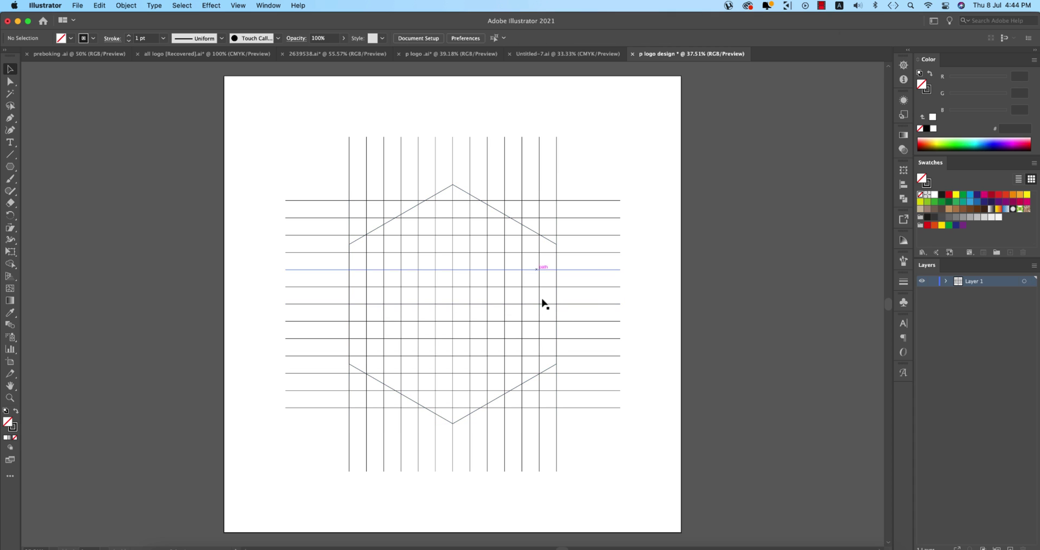
left_click(551, 241)
Step: Paste front copies of the hexagon, shrinking each, to get five nested hexagons
key("super+f")
left_click_drag(556, 185, 478, 285)
key("super+c")
key("super+f")
key("super+c")
key("super+f")
key("super+c")
key("super+f")
key("super+c")
key("super+f")
key("super+1")
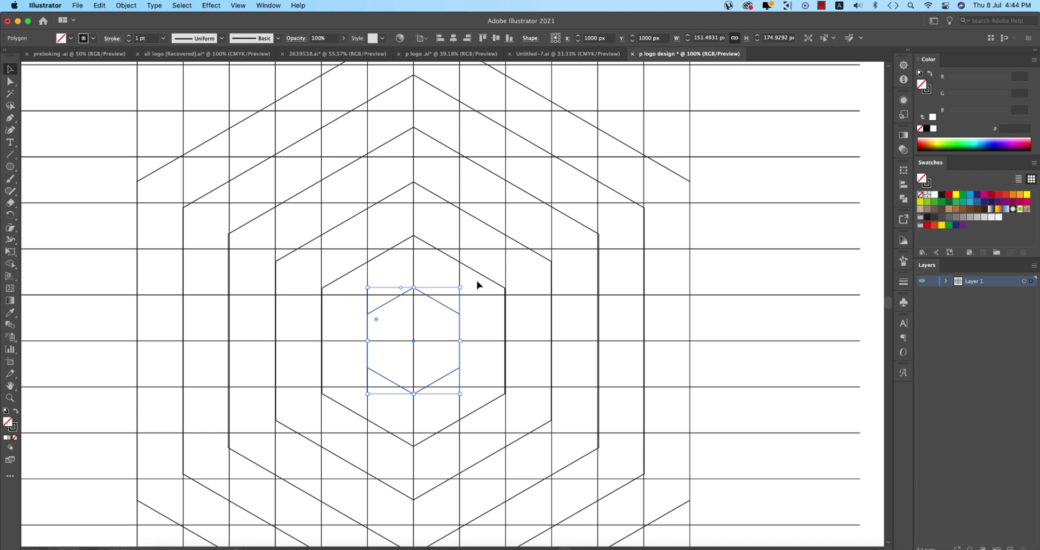
Step: Resize one nested hexagon until its side snaps onto a grid line
left_click(608, 309)
scroll(607, 308, "up", 2)
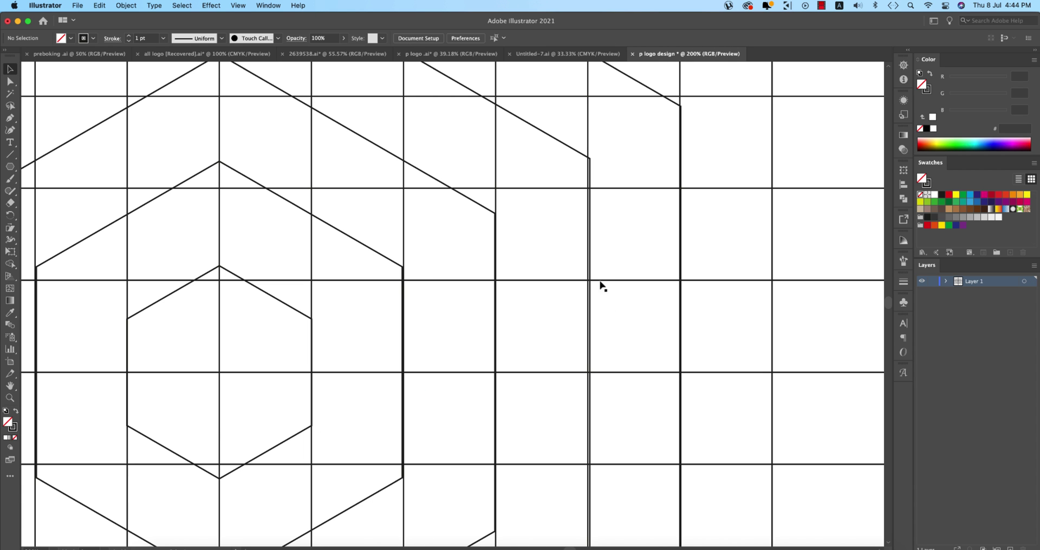
left_click(590, 271)
scroll(626, 320, "down", 2)
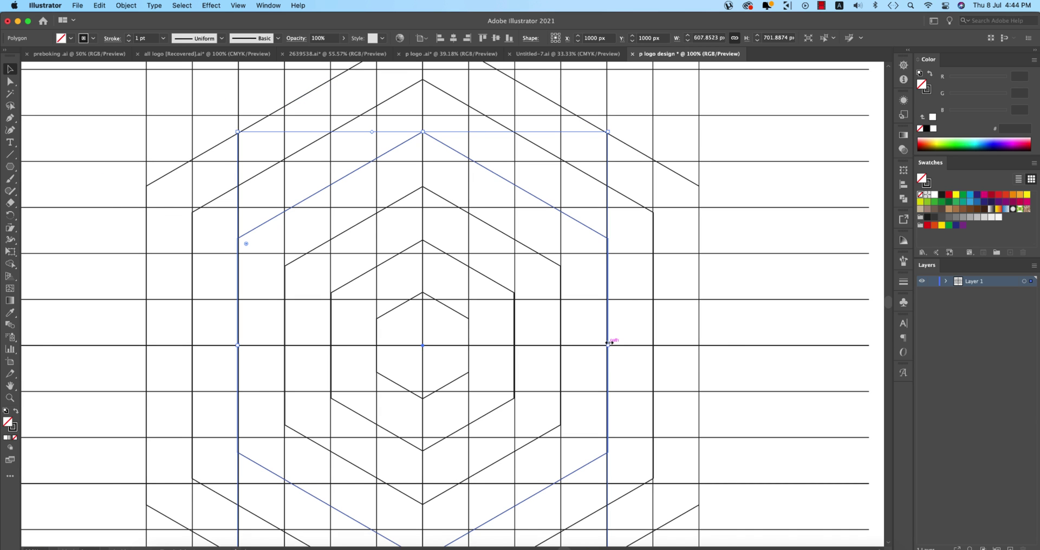
scroll(609, 342, "up", 7)
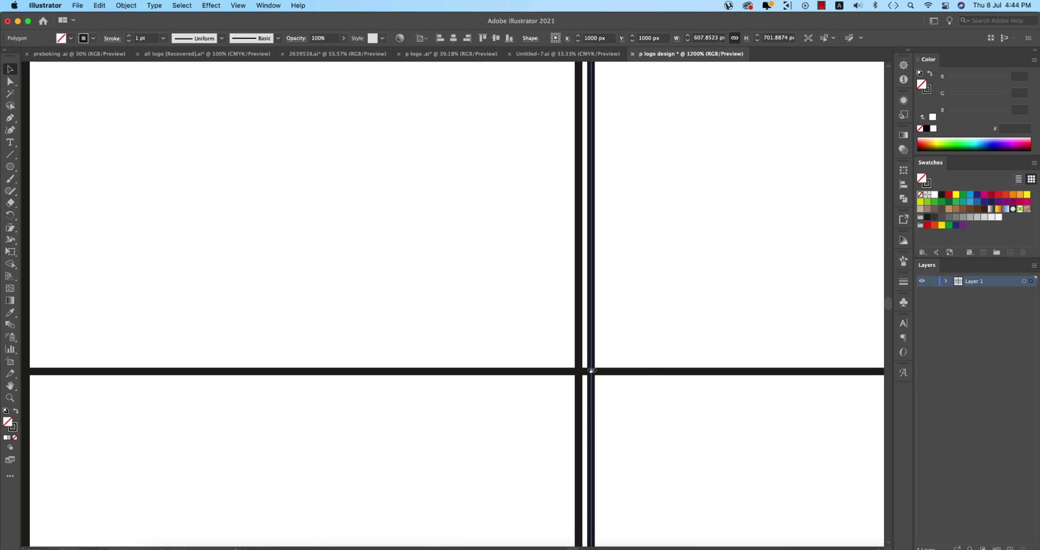
left_click_drag(591, 371, 580, 371)
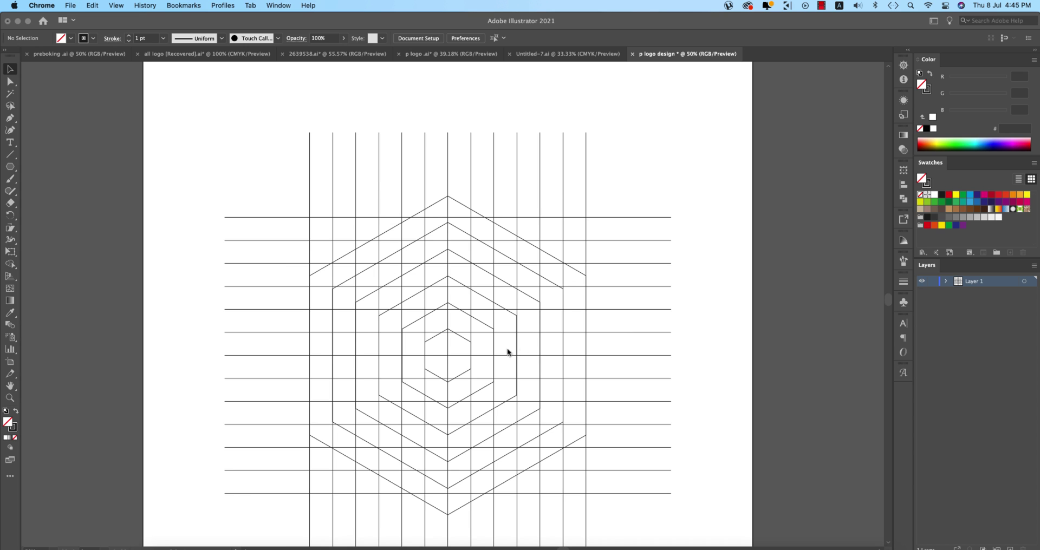
scroll(369, 367, "up", 4)
scroll(599, 386, "down", 3)
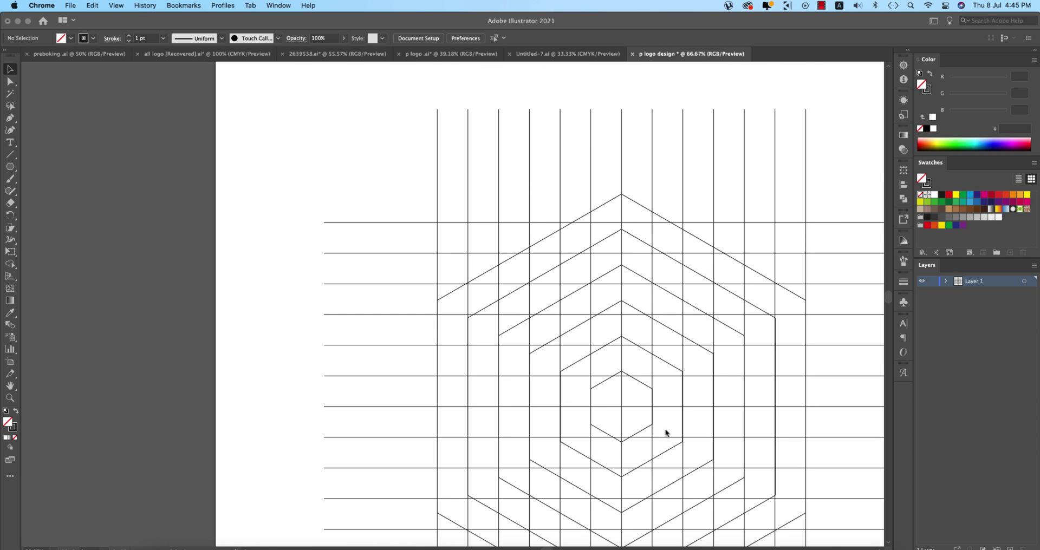
scroll(666, 432, "up", 6)
scroll(673, 393, "up", 2)
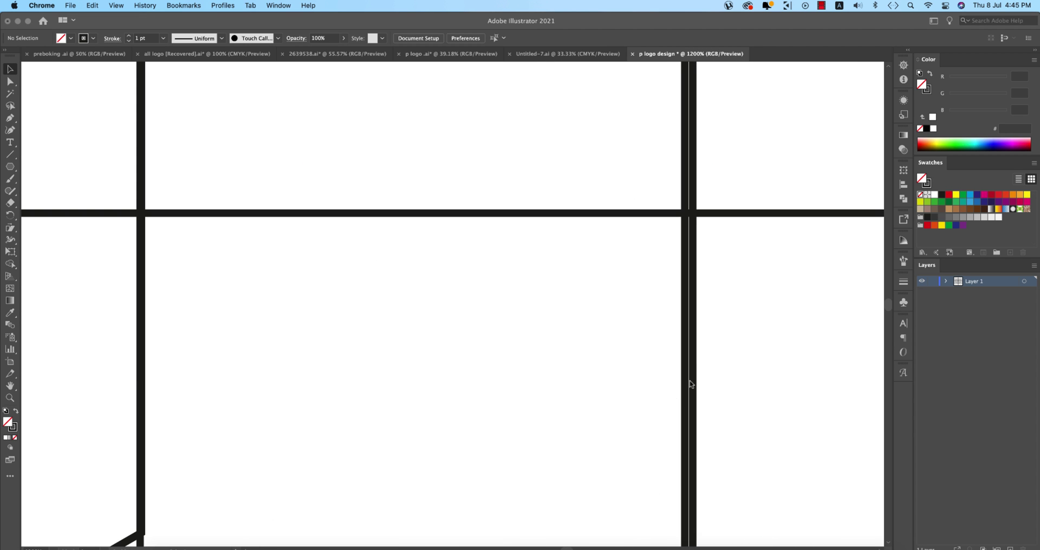
left_click(700, 375)
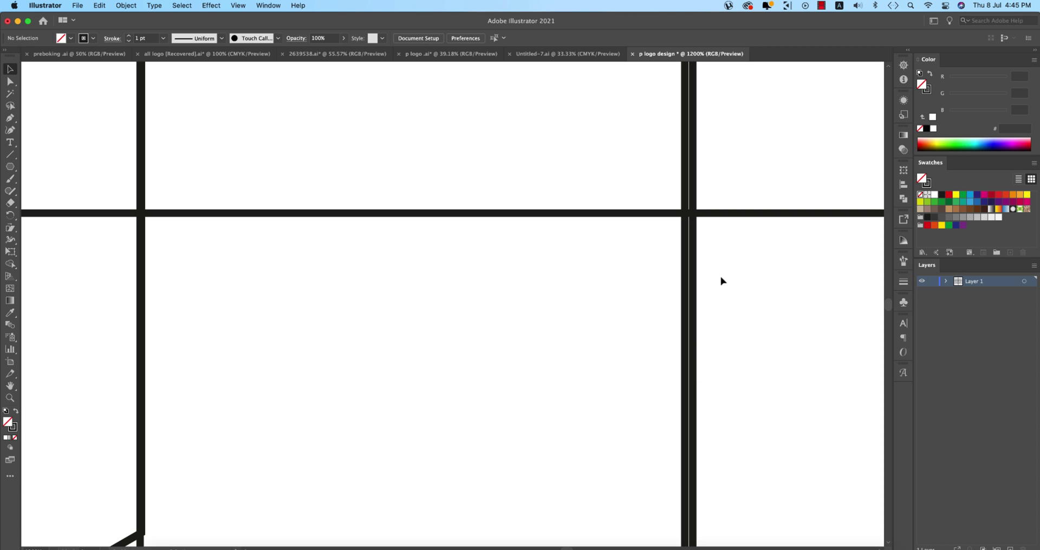
Step: Enlarge the middle hexagon so its corner meets a grid intersection, then shift the horizontal lines
scroll(721, 280, "down", 6)
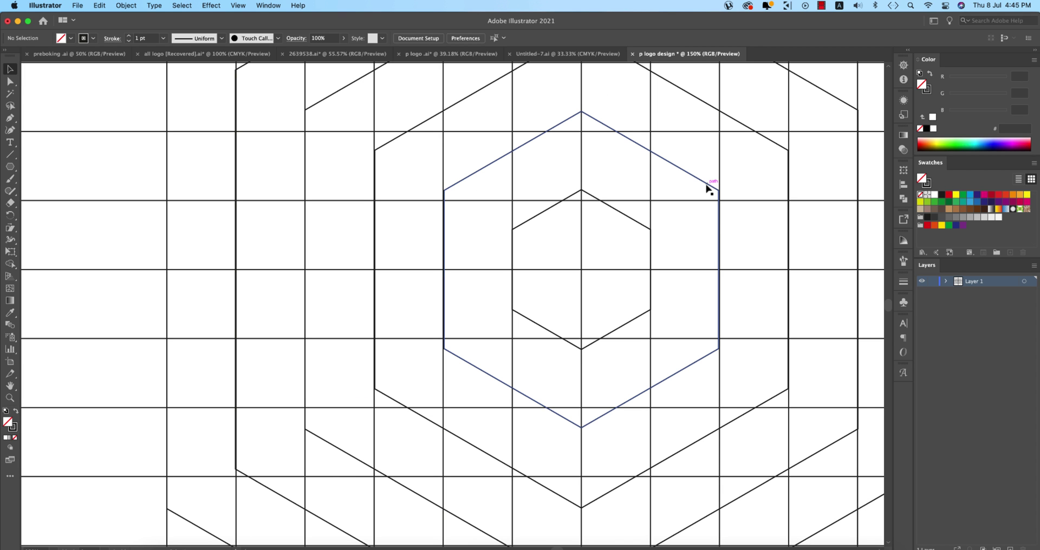
left_click(708, 184)
scroll(709, 276, "up", 3)
scroll(713, 261, "up", 2)
left_click_drag(731, 252, 740, 254)
scroll(750, 339, "down", 1)
scroll(750, 340, "down", 4)
left_click(751, 342)
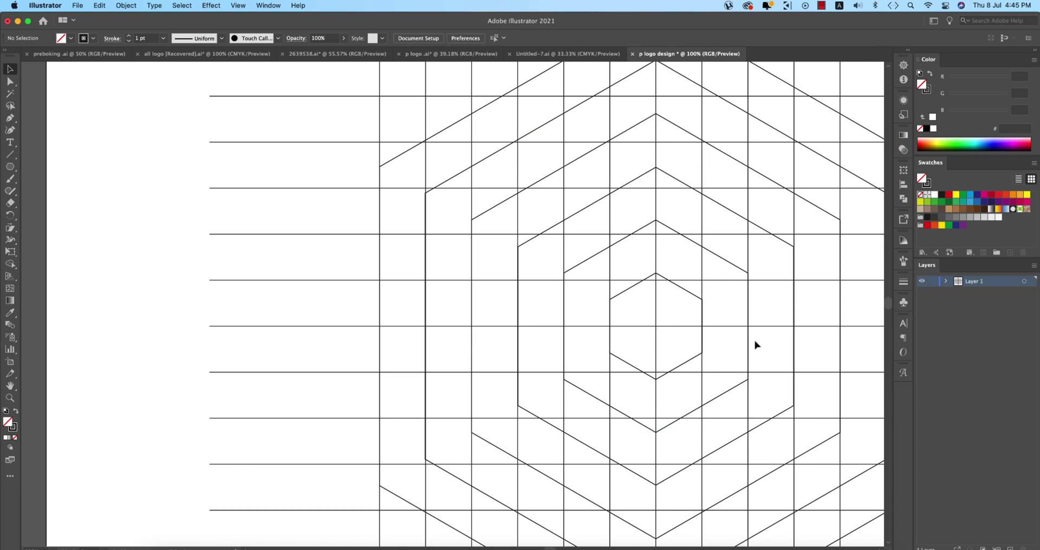
scroll(755, 343, "down", 3)
left_click_drag(757, 347, 580, 336)
Step: Undo the line move, select the whole grid, and use Shape Builder with black fill, no stroke
key("super+z")
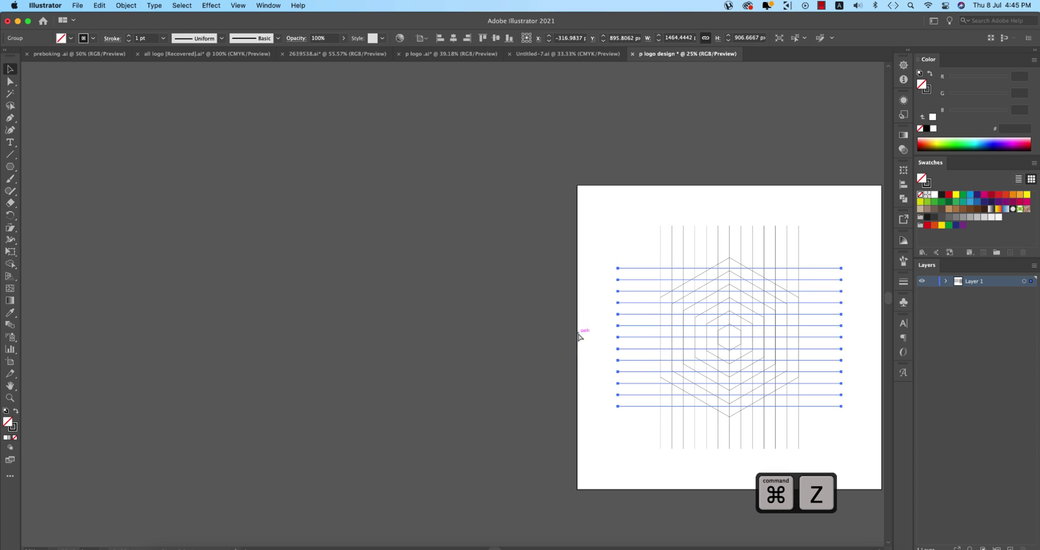
left_click_drag(836, 463, 671, 439)
left_click_drag(456, 201, 711, 445)
scroll(711, 445, "up", 1)
key("shift+m")
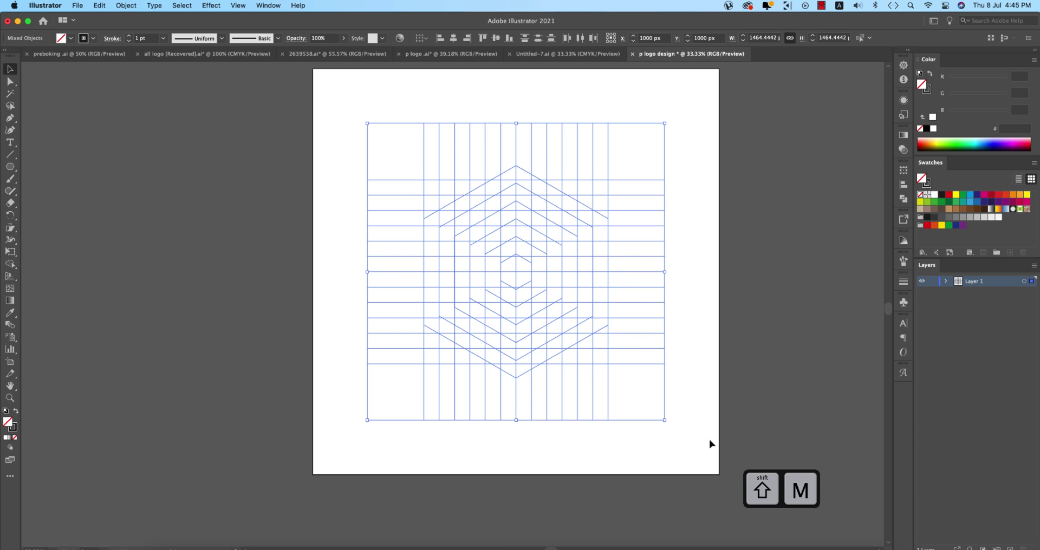
scroll(566, 352, "up", 2)
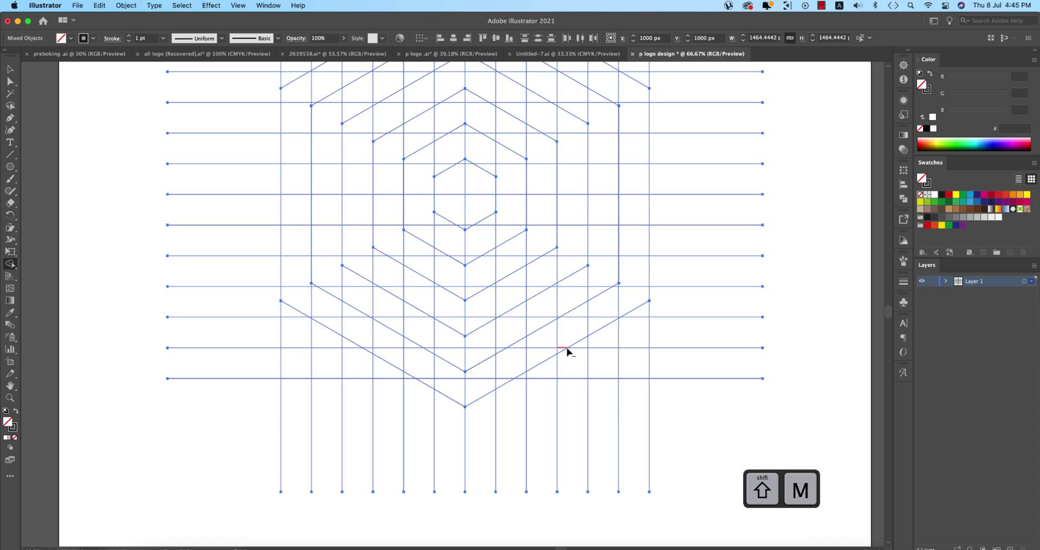
left_click(16, 412)
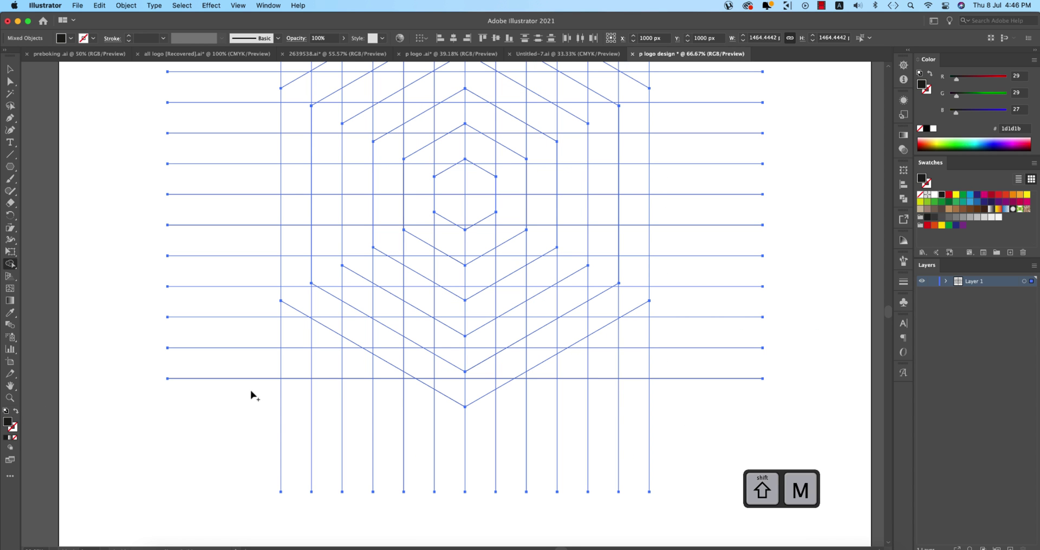
scroll(411, 395, "down", 2)
scroll(414, 315, "up", 1)
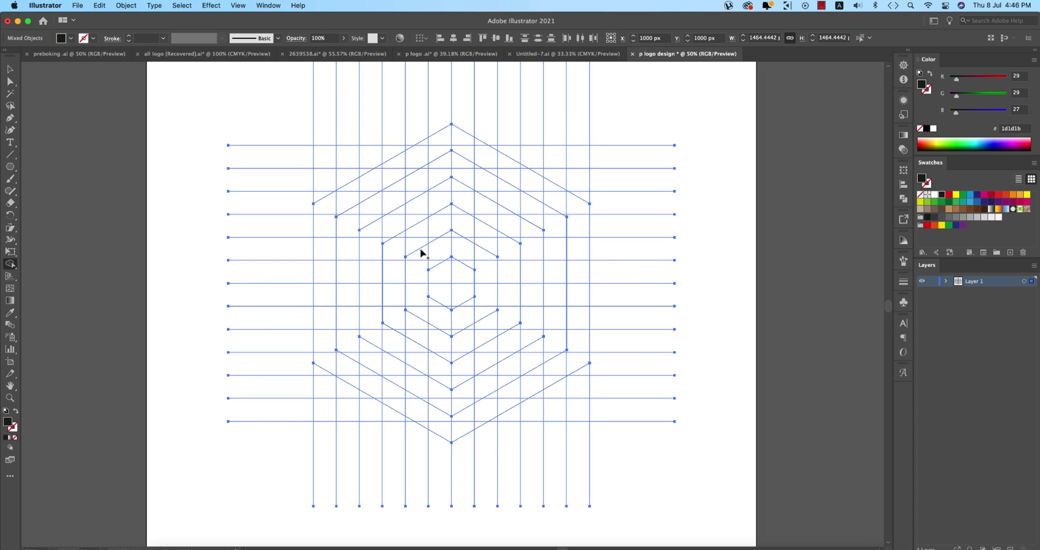
Step: Merge grid cells into the P's vertical stem, shoulder and bowl
left_click_drag(420, 260, 420, 325)
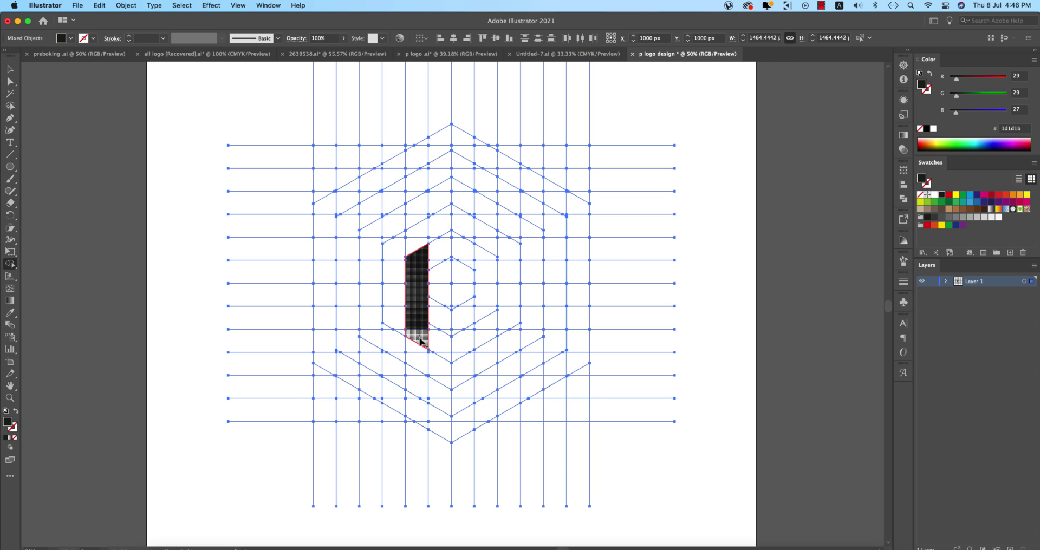
left_click_drag(420, 358, 421, 359)
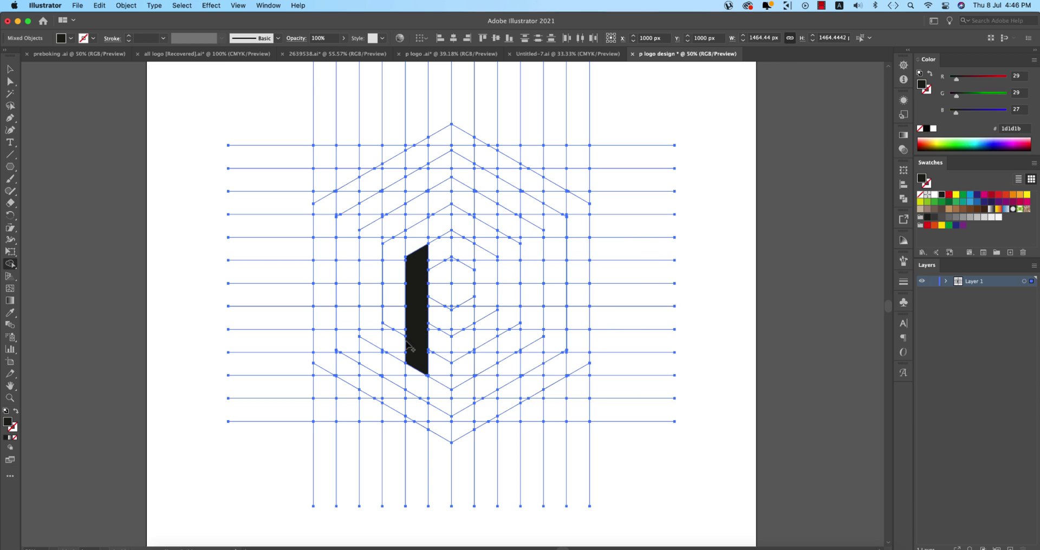
left_click_drag(420, 260, 434, 264)
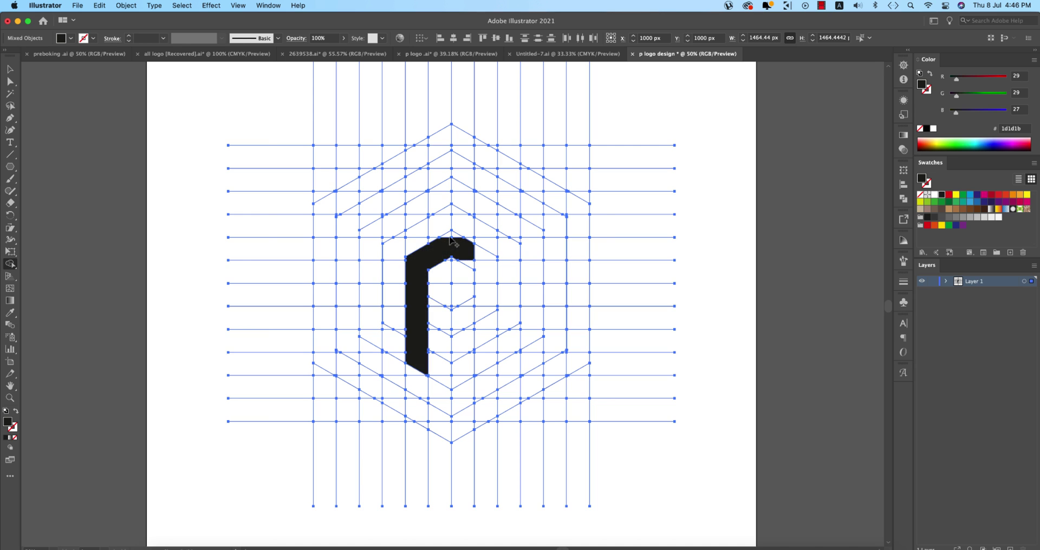
key("super+1")
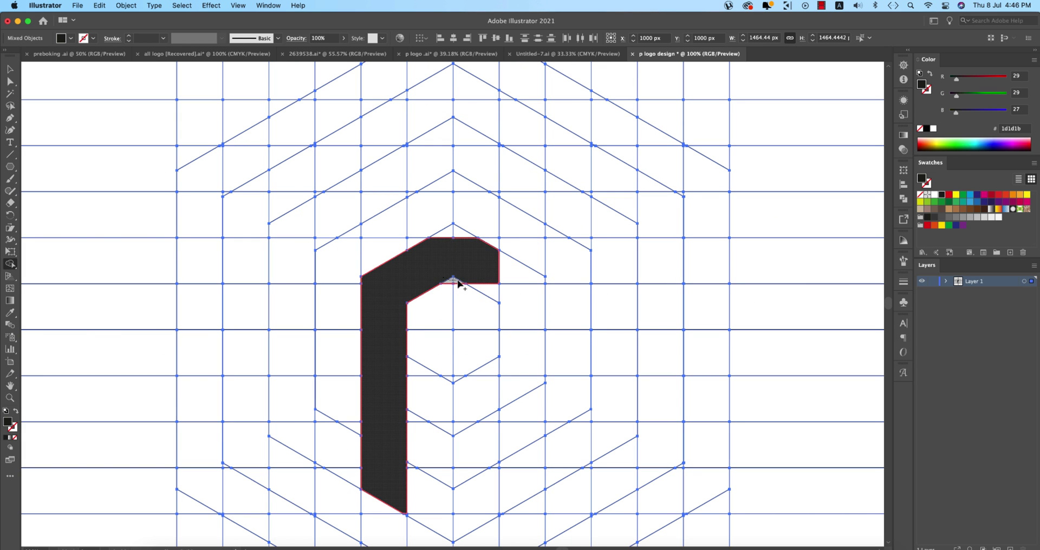
left_click_drag(458, 282, 457, 232)
key("super+z")
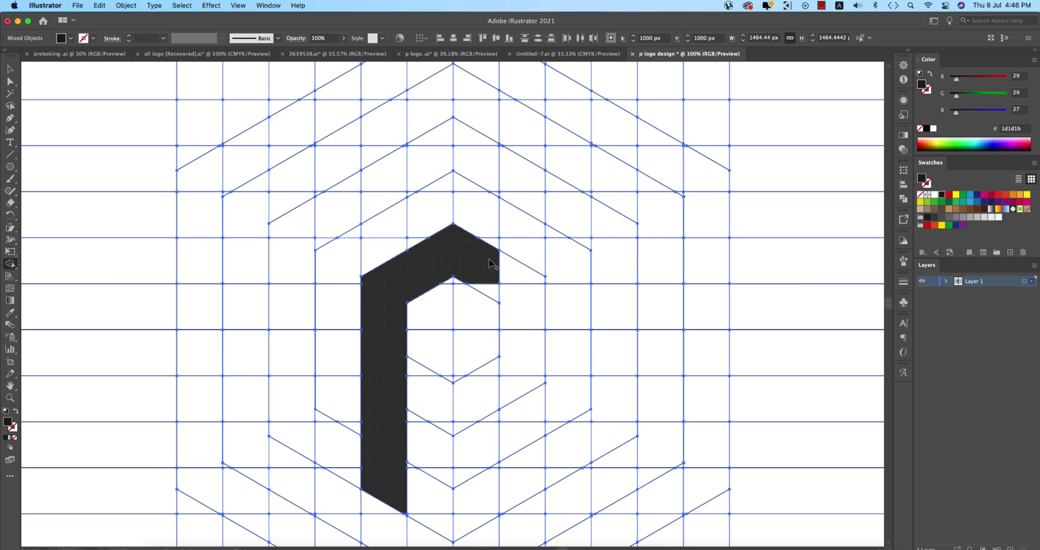
mouse_move(490, 265)
left_mouse_down()
mouse_move(542, 307)
mouse_move(500, 279)
mouse_move(525, 375)
mouse_move(428, 387)
mouse_move(460, 434)
left_mouse_up()
key("super+z")
scroll(460, 425, "down", 1)
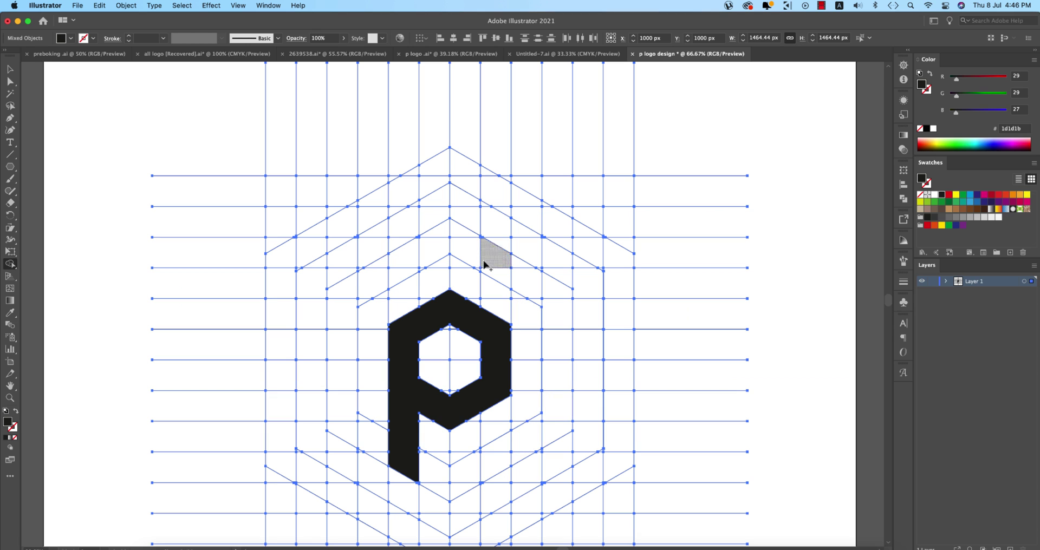
Step: Merge the left bracket, top roof and right side into the hexagonal frame
mouse_move(365, 422)
left_mouse_down()
mouse_move(352, 433)
mouse_move(341, 366)
mouse_move(436, 248)
mouse_move(557, 418)
mouse_move(474, 476)
mouse_move(543, 428)
mouse_move(558, 403)
left_mouse_up()
key("super+z")
left_click_drag(377, 448, 373, 428)
mouse_move(347, 325)
left_mouse_down()
mouse_move(436, 230)
mouse_move(498, 260)
mouse_move(560, 358)
left_mouse_up()
scroll(560, 357, "up", 5)
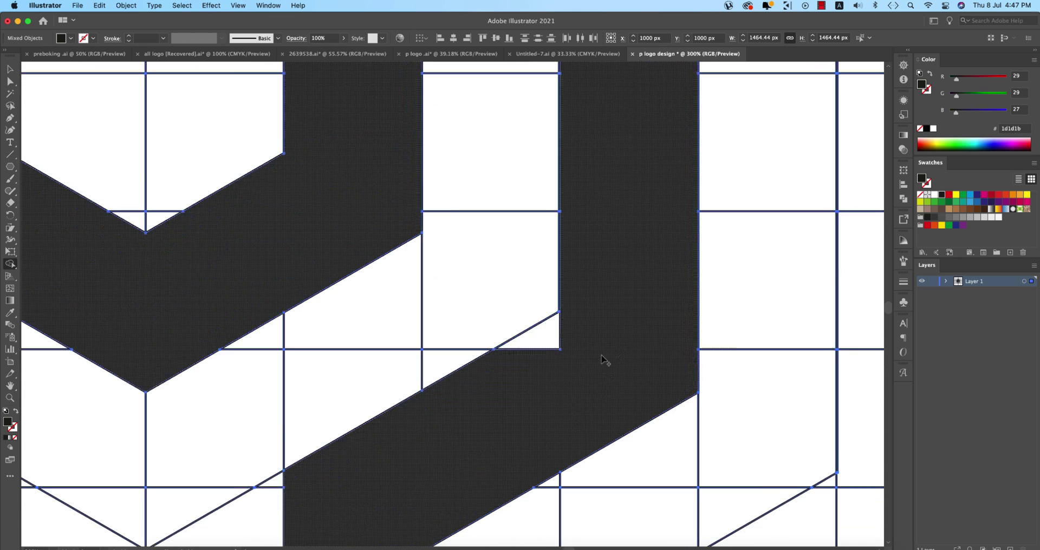
scroll(574, 326, "down", 2)
scroll(425, 386, "up", 3)
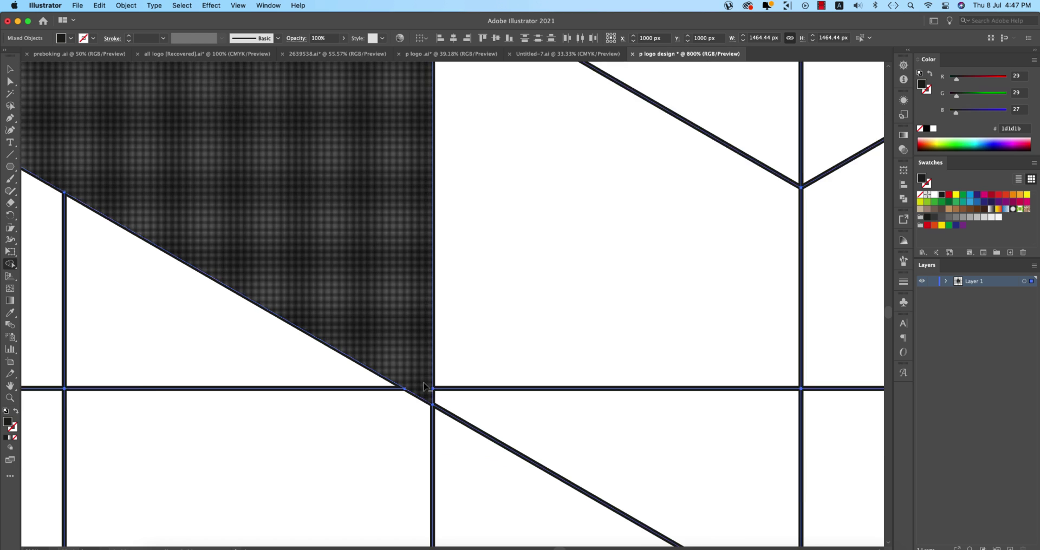
scroll(425, 387, "down", 3)
Step: Try merging the wedge by the P's top chevrons, then undo it and check the shape
left_click_drag(342, 280, 390, 496)
scroll(395, 360, "up", 5)
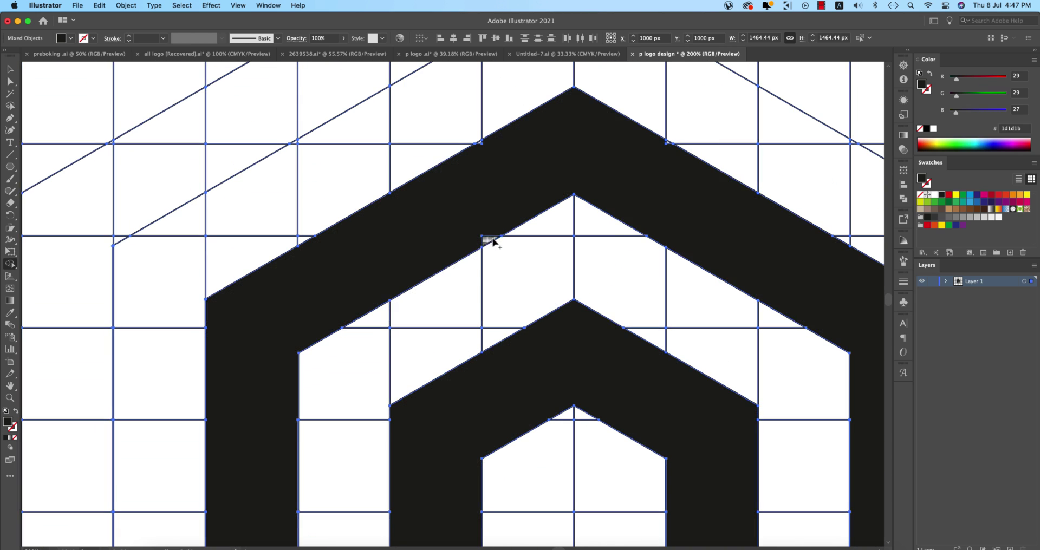
left_click_drag(488, 239, 480, 251)
key("super+z")
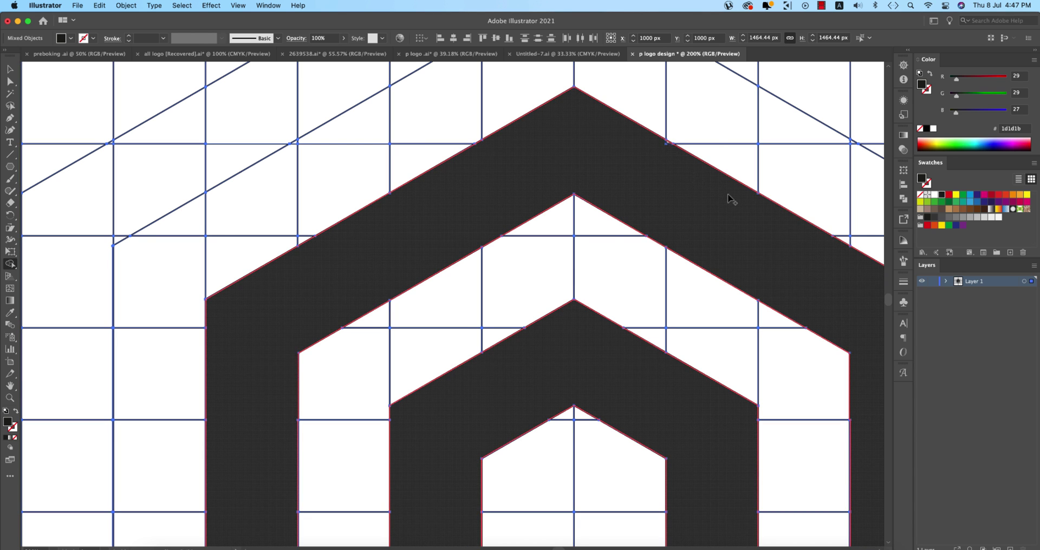
scroll(758, 200, "up", 4)
scroll(659, 364, "down", 4)
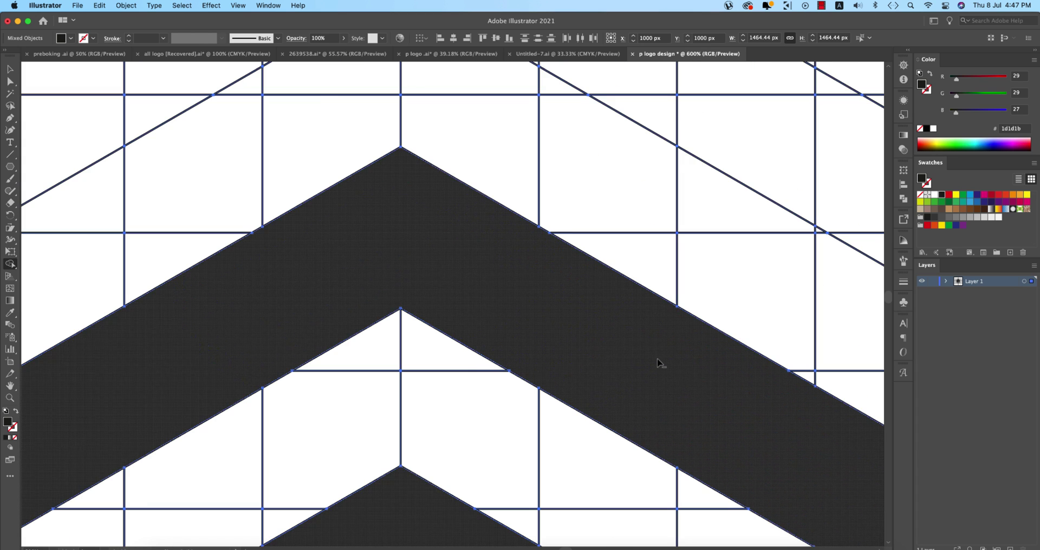
scroll(660, 364, "down", 2)
scroll(660, 364, "down", 3)
scroll(671, 434, "up", 2)
scroll(645, 296, "down", 1)
Step: Magic Wand-select the construction grid lines and hexagon outlines and delete them
key("v")
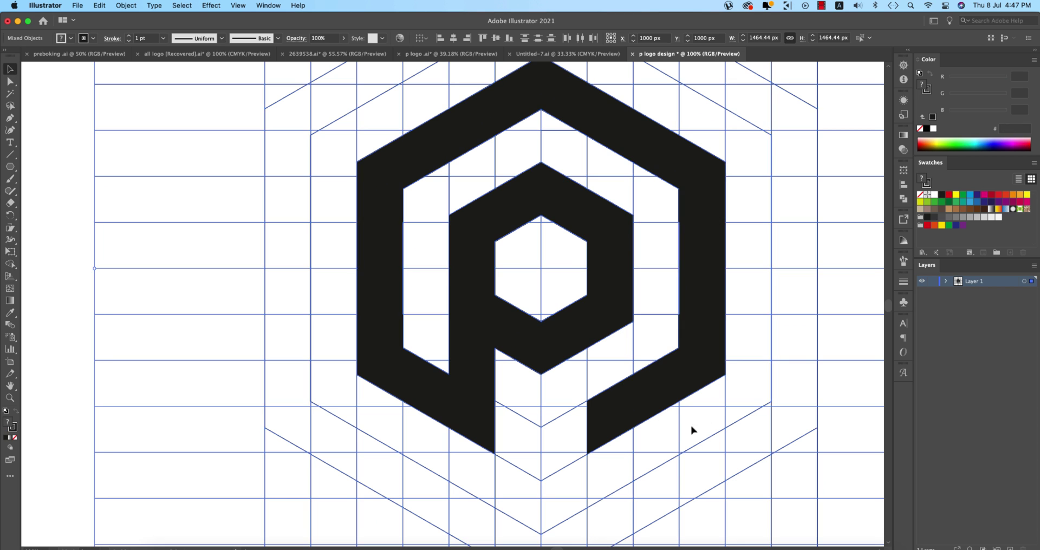
left_click(702, 422)
left_click(702, 374)
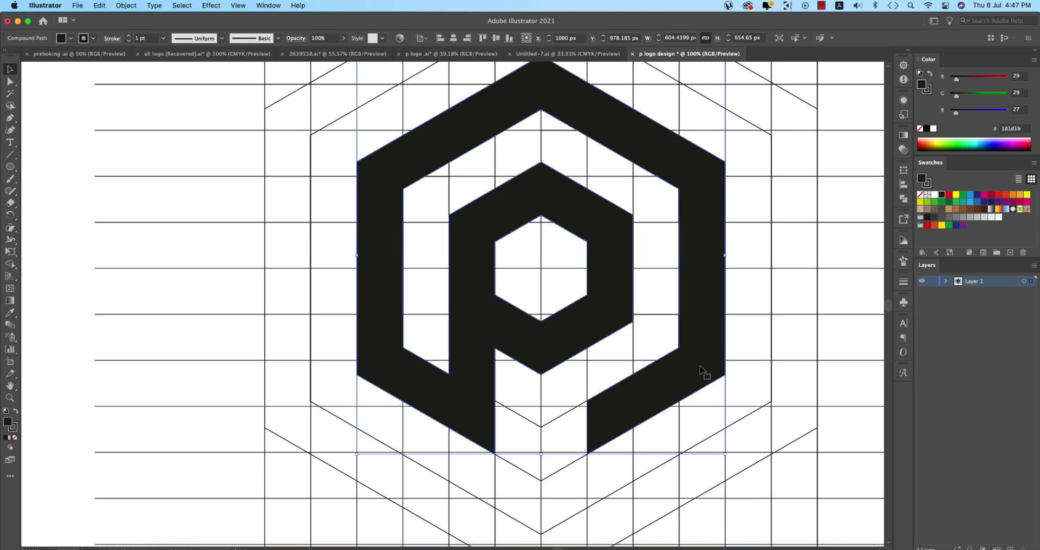
scroll(693, 362, "down", 3)
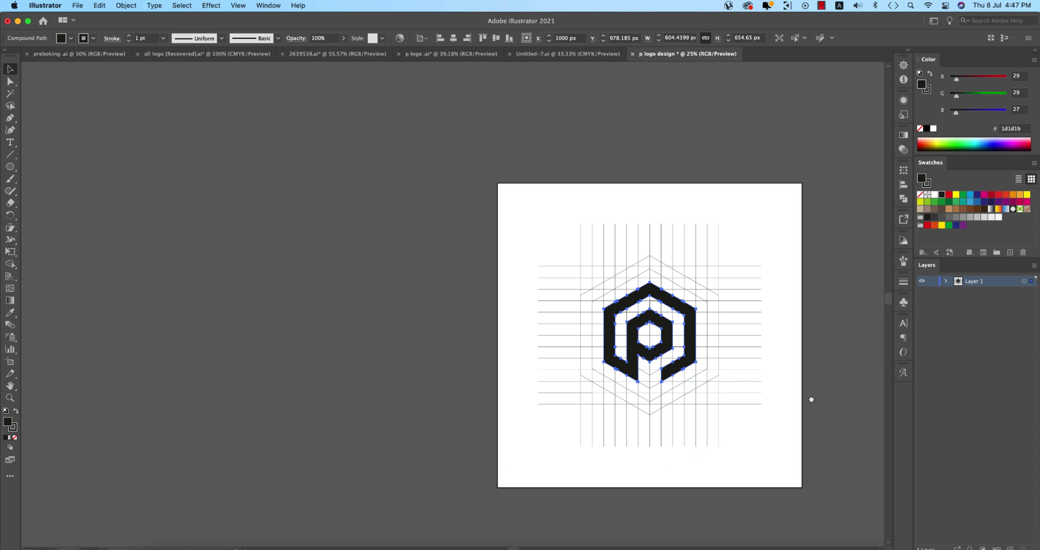
scroll(796, 399, "right", 3)
scroll(627, 373, "up", 1)
left_click(677, 400)
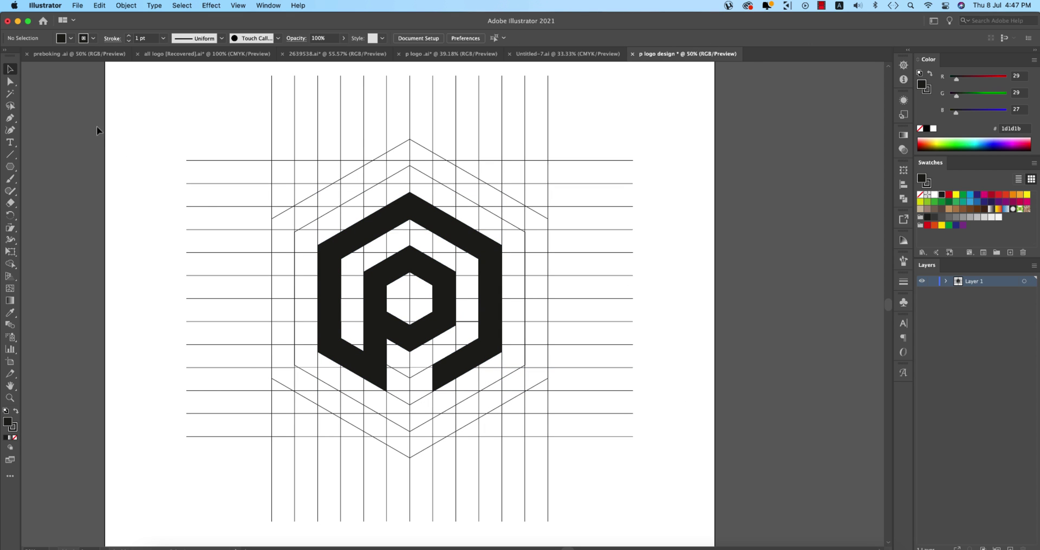
left_click(11, 94)
left_click(295, 124)
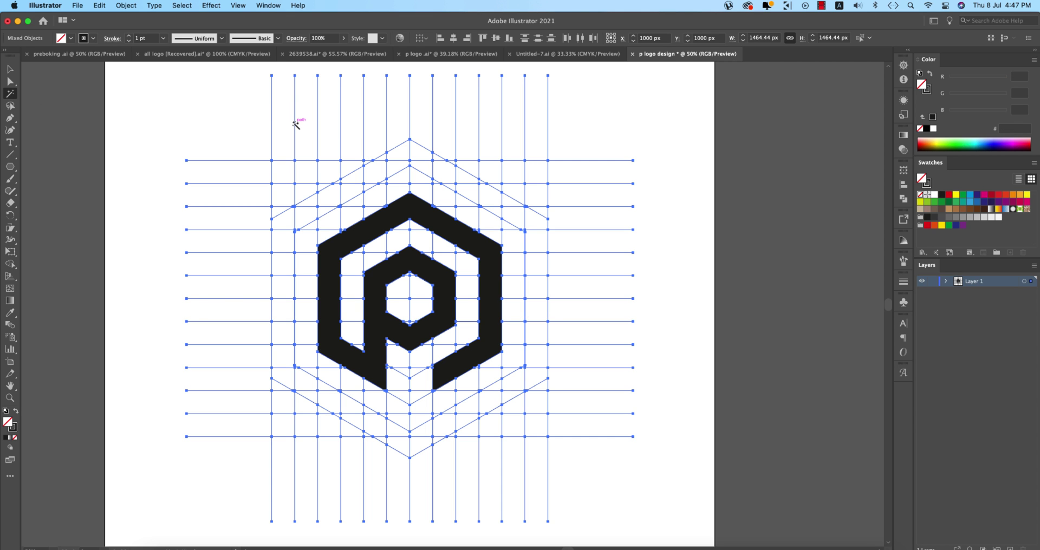
key("Delete")
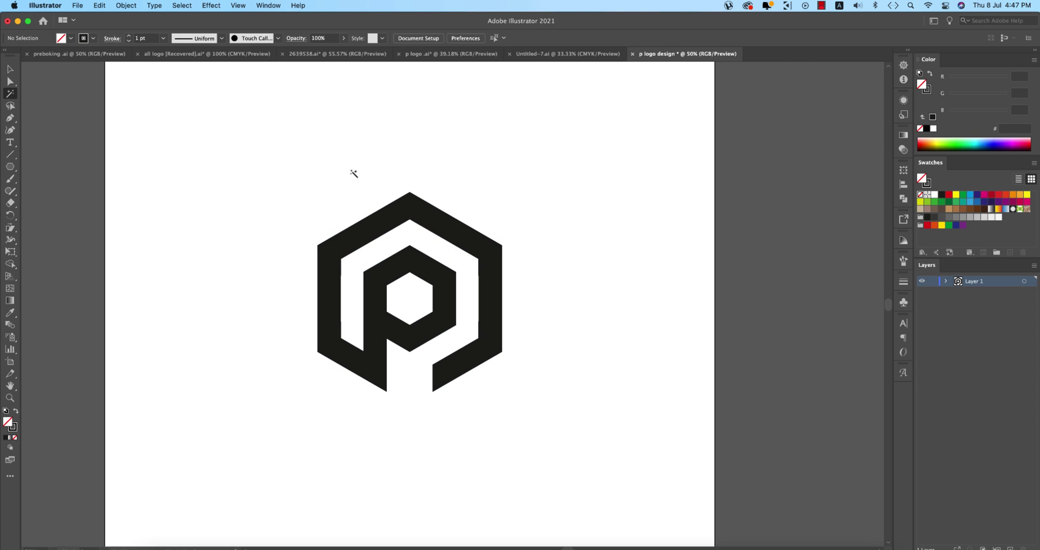
left_click(10, 71)
Step: Bring the gradient swatch group over from Untitled-7 and shrink it beside the logo
left_click_drag(245, 182, 599, 443)
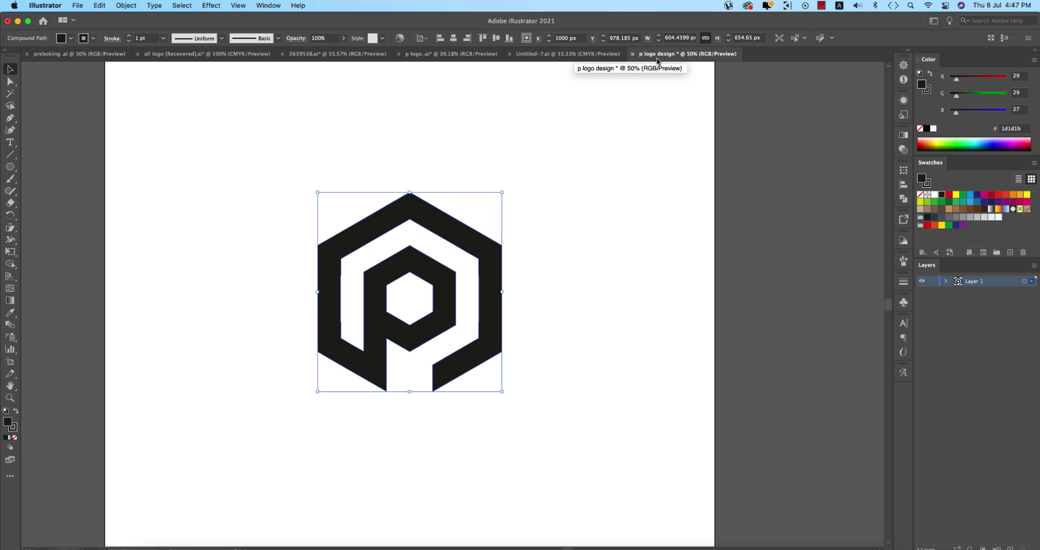
left_click(577, 55)
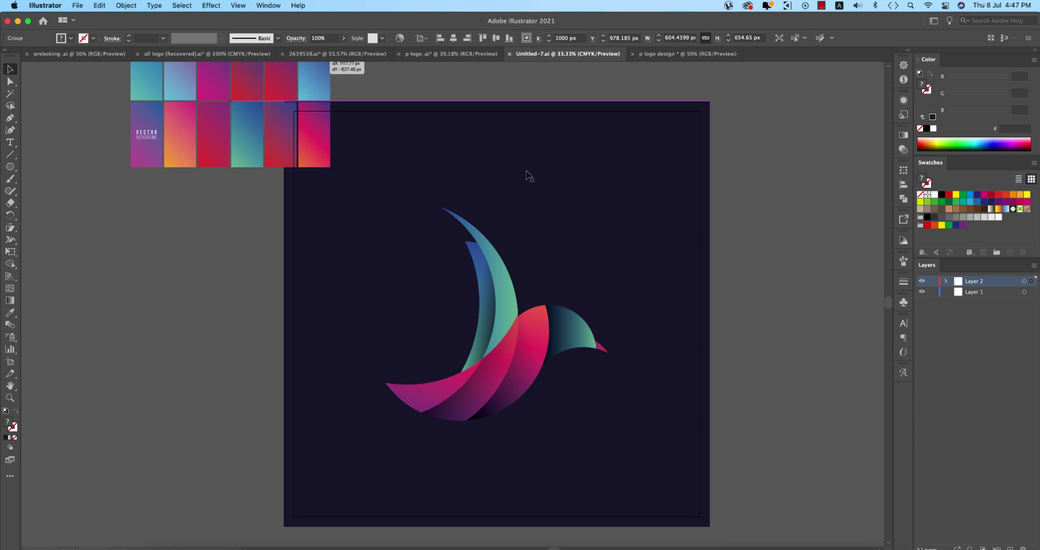
left_click_drag(83, 235, 520, 193)
left_click_drag(587, 216, 583, 194)
Step: Fill the P logo with a sampled gradient running orange at top to purple at bottom
left_click(500, 297)
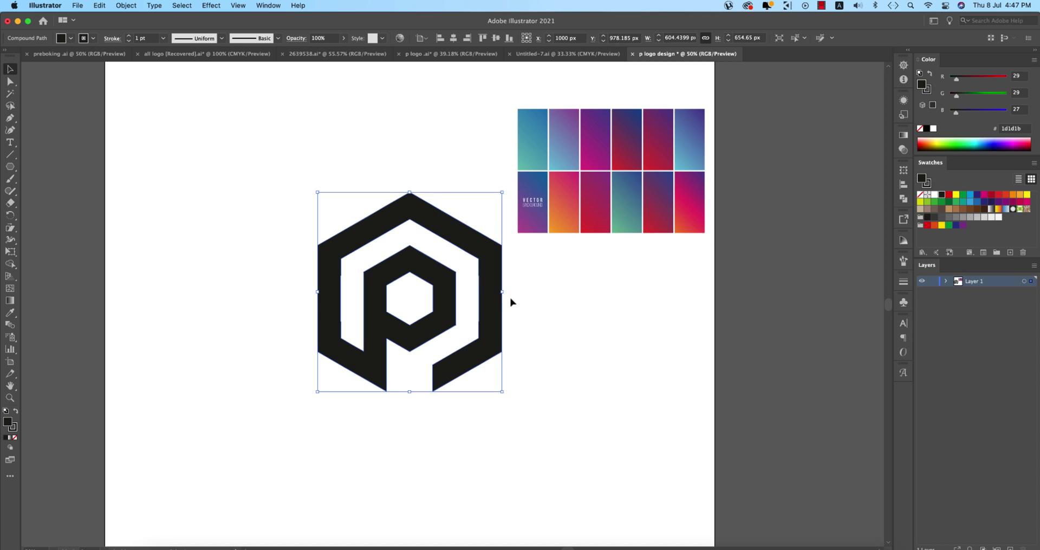
key("i")
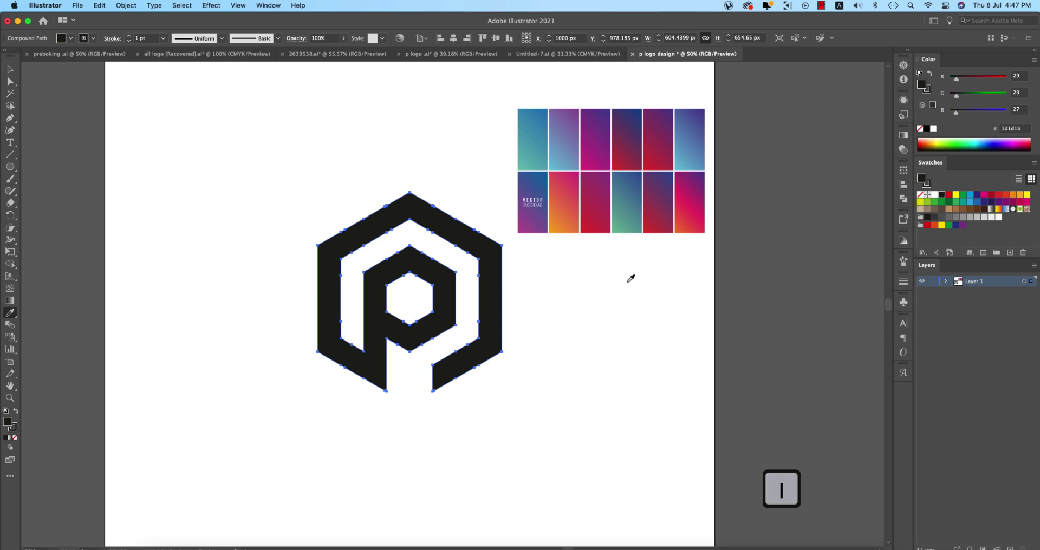
left_click(688, 208)
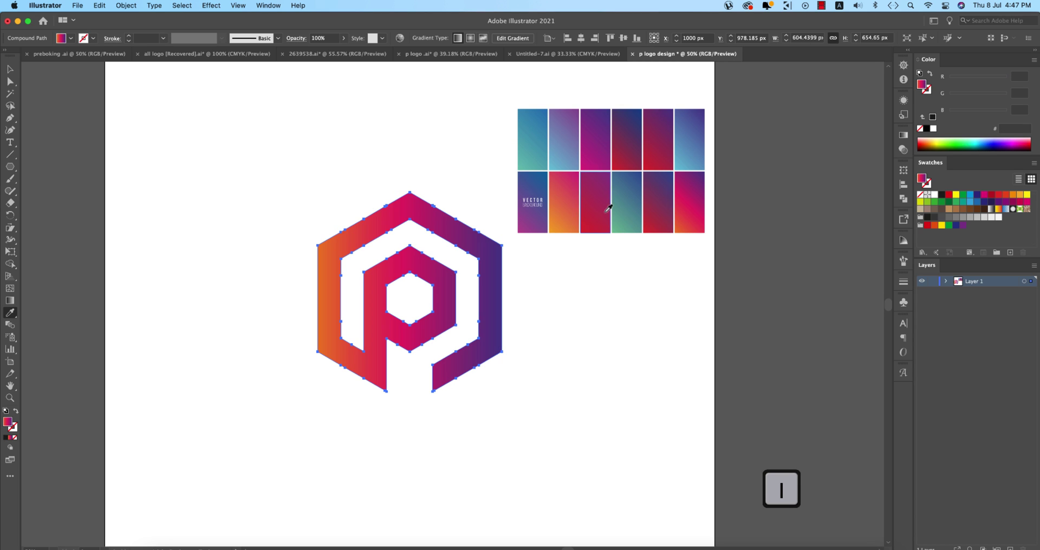
key("g")
left_click_drag(442, 199, 438, 371)
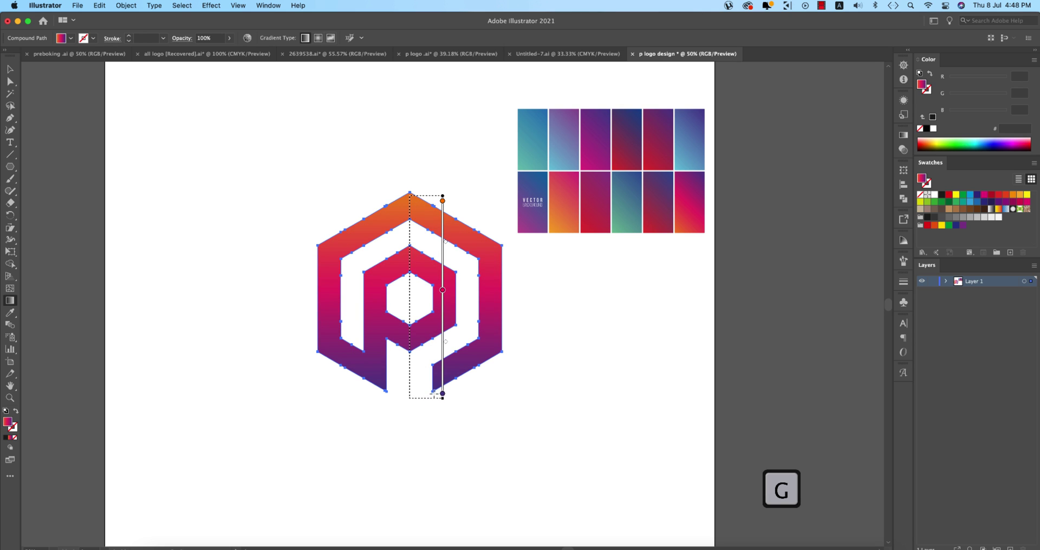
key("v")
left_click(551, 416)
Step: Move the gradient swatches off the artboard to the left and scale the P logo down
scroll(555, 411, "down", 2)
left_click(628, 310)
left_click_drag(620, 306, 196, 290)
left_click(431, 359)
left_click(506, 356)
left_click_drag(526, 349, 509, 350)
left_click(359, 340)
Step: Draw a square out from the logo's centre so it covers the whole artboard
left_click_drag(13, 162, 34, 168)
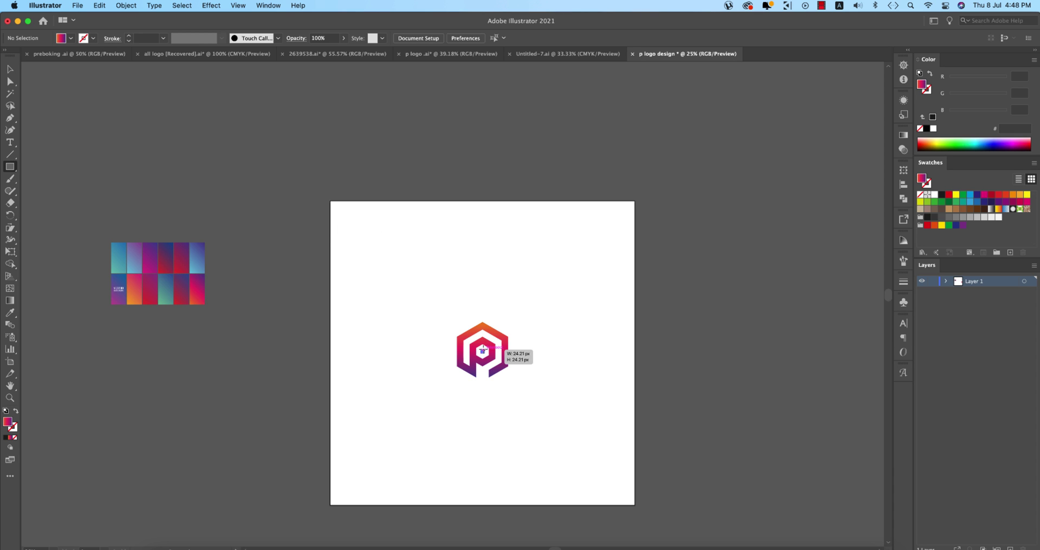
mouse_move(483, 351)
left_mouse_down()
mouse_move(647, 502)
mouse_move(635, 503)
left_mouse_up()
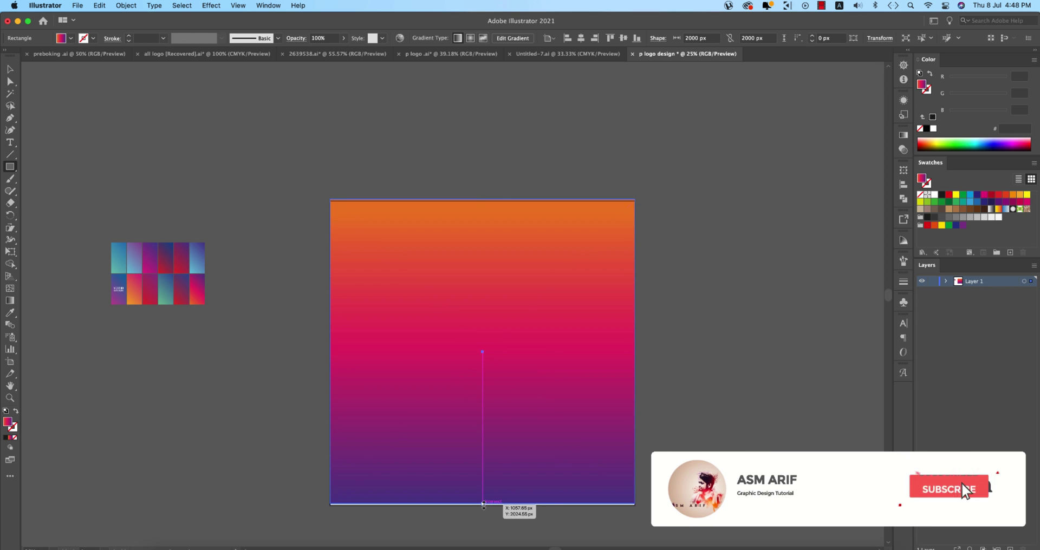
left_click_drag(482, 353, 637, 508)
Step: Fill the square with near-black #161616 and send it behind the logo
left_click(70, 38)
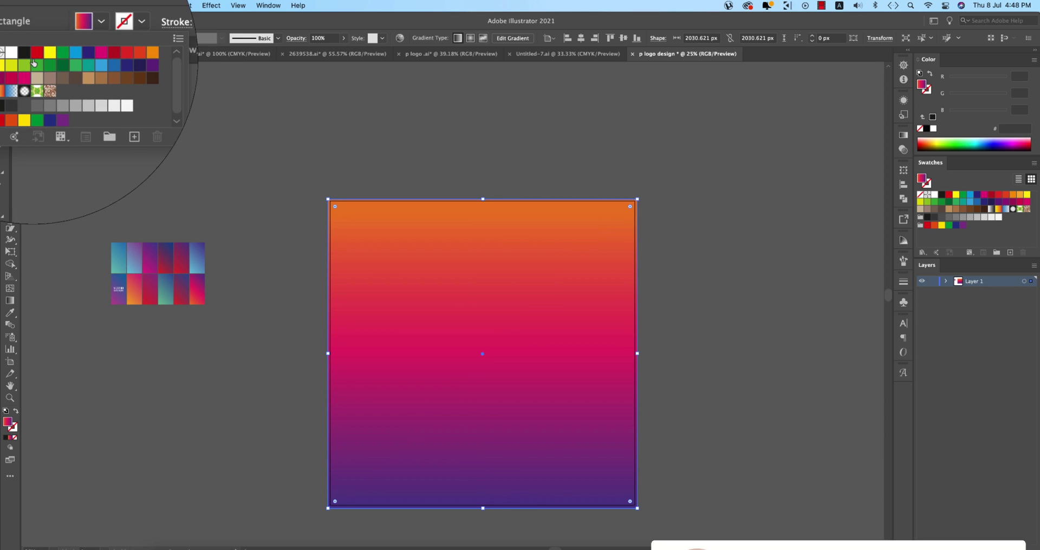
left_click(19, 85)
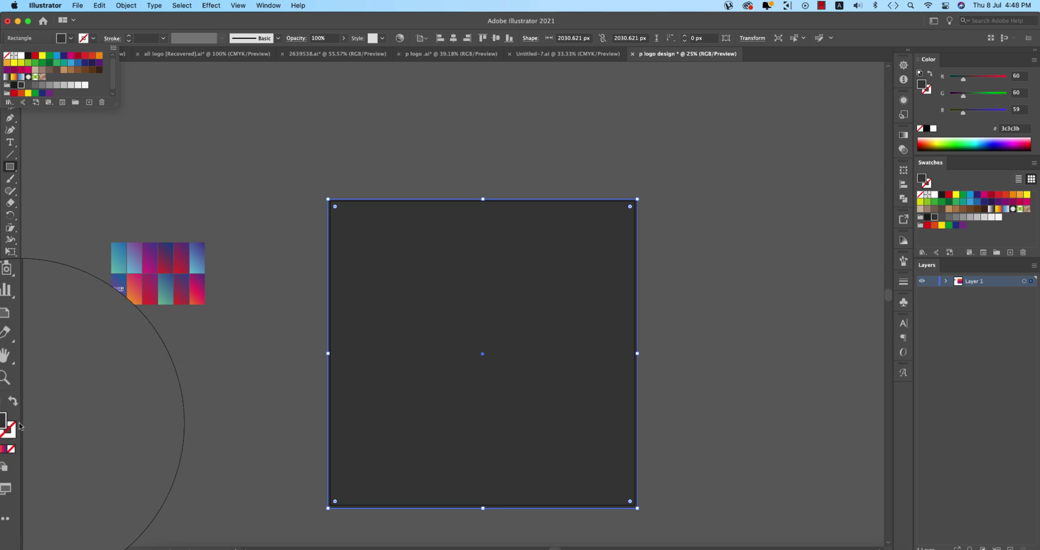
key("Escape")
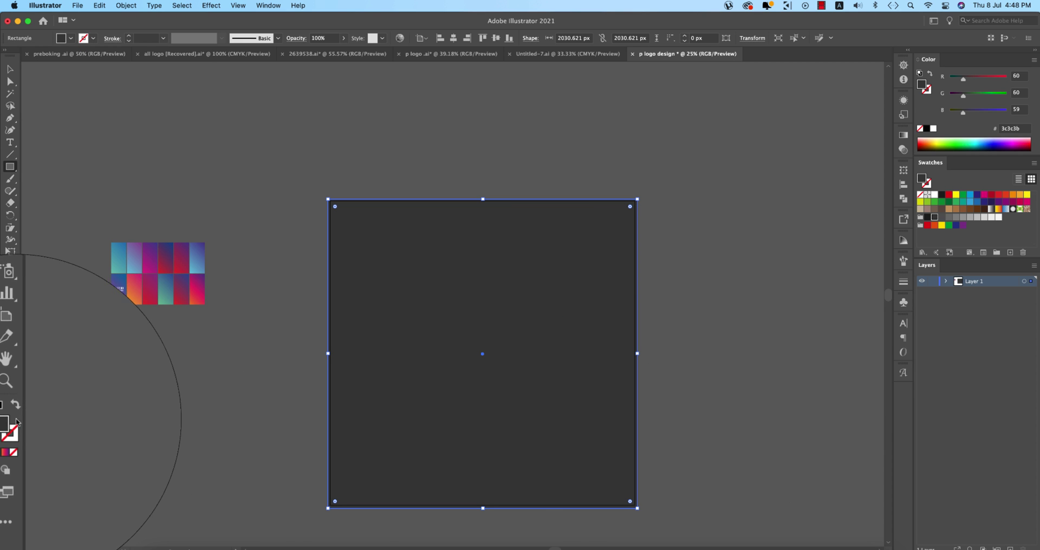
double_click(8, 422)
left_click(640, 294)
left_click(880, 182)
key("super+bracketleft")
Step: Centre the P logo vertically on the dark square and enlarge it slightly
key("v")
left_click(810, 351)
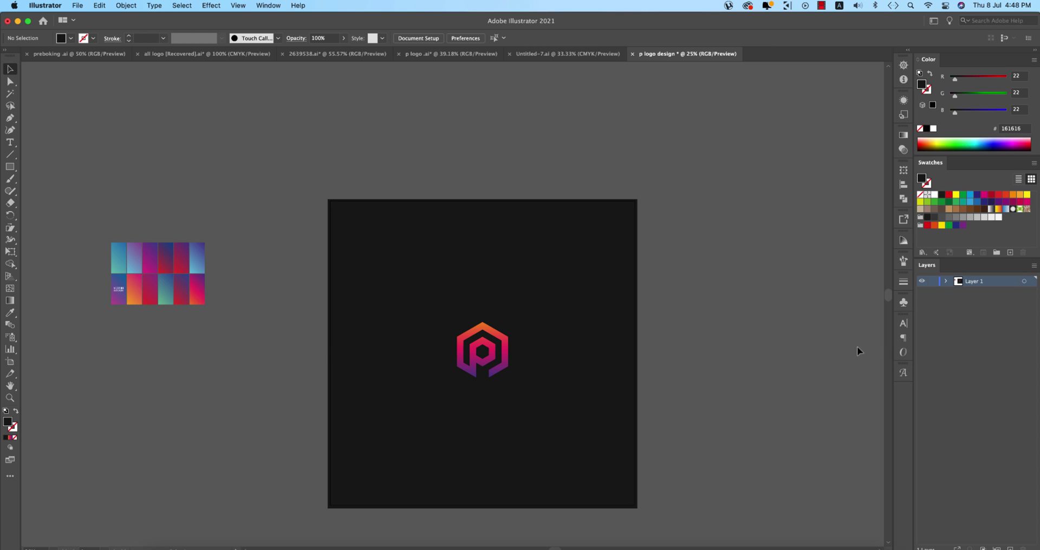
key("super+a")
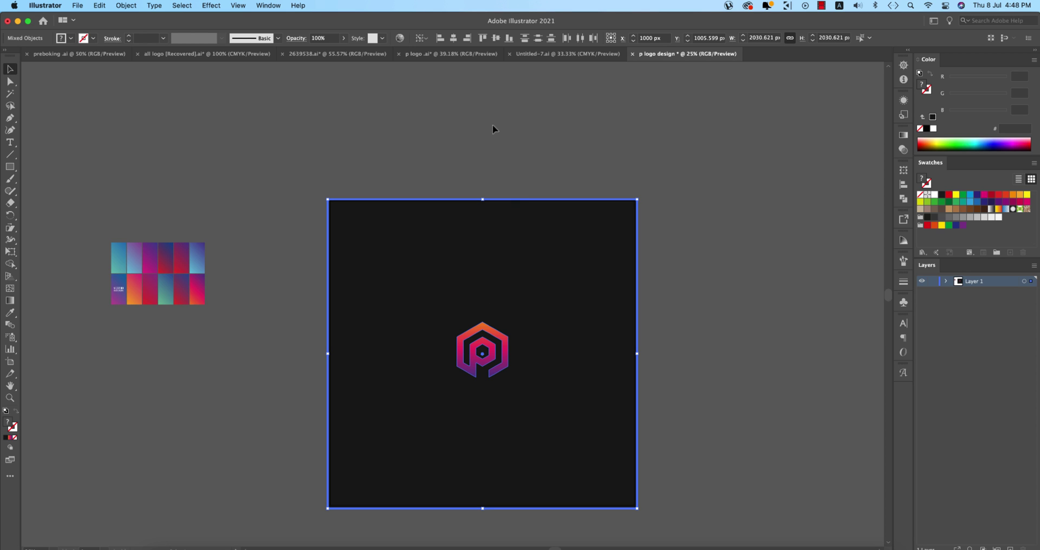
left_click(496, 38)
left_click(680, 355)
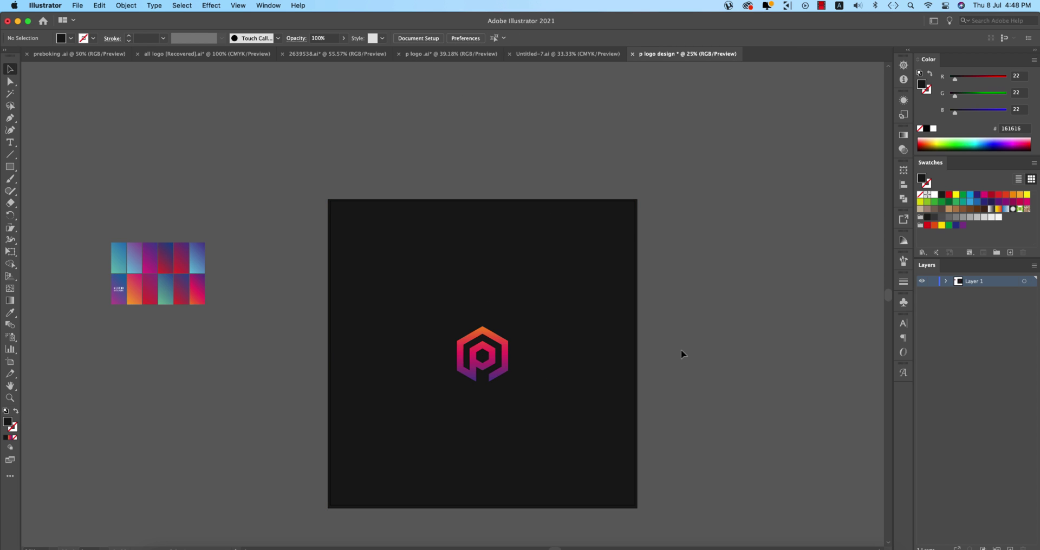
left_click(496, 362)
left_click(509, 359)
left_click_drag(511, 360, 516, 358)
Step: Place placeholder text below the logo at 72 pt
left_click(686, 419)
scroll(564, 359, "down", 2)
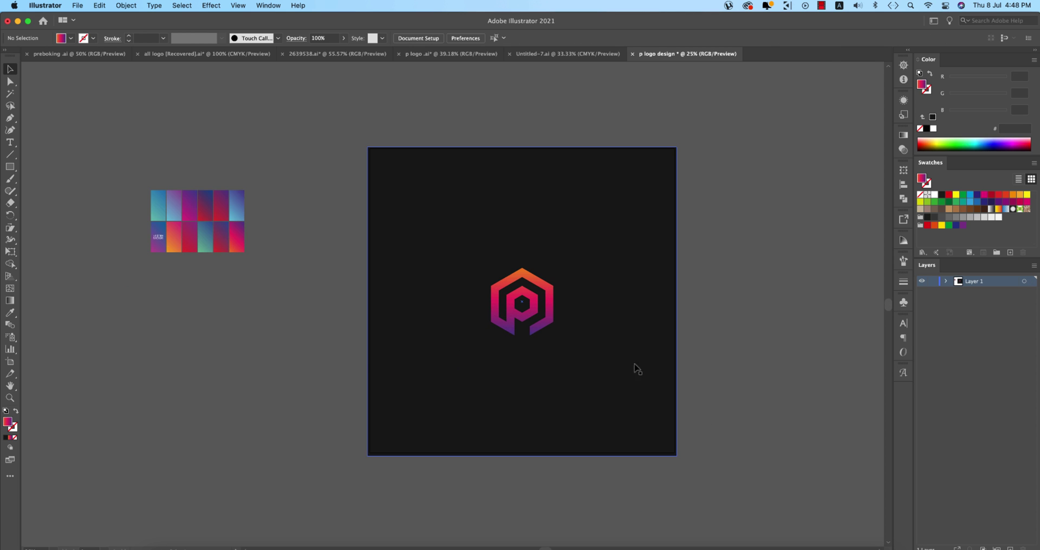
scroll(520, 359, "up", 2)
key("t")
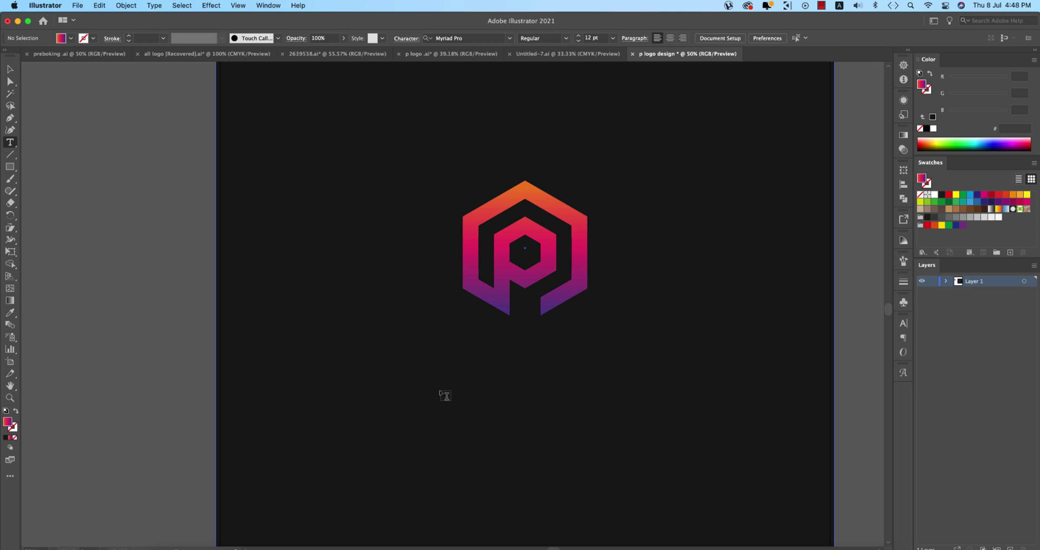
left_click(441, 389)
left_click(538, 38)
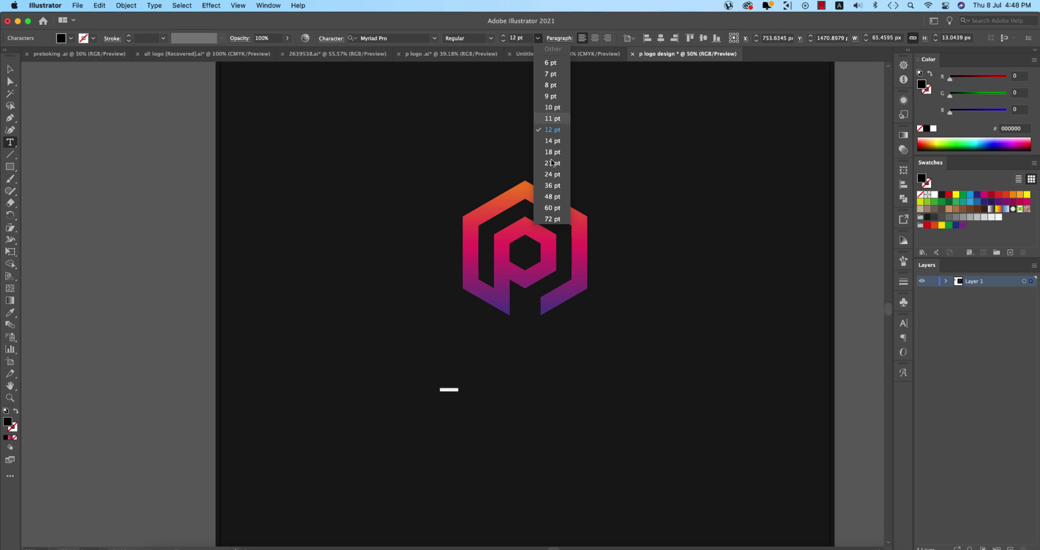
left_click(552, 218)
Step: Set the text's font to Acumin Variable Concept ExtraCondensed Bold, keeping 72 pt
left_click(398, 38)
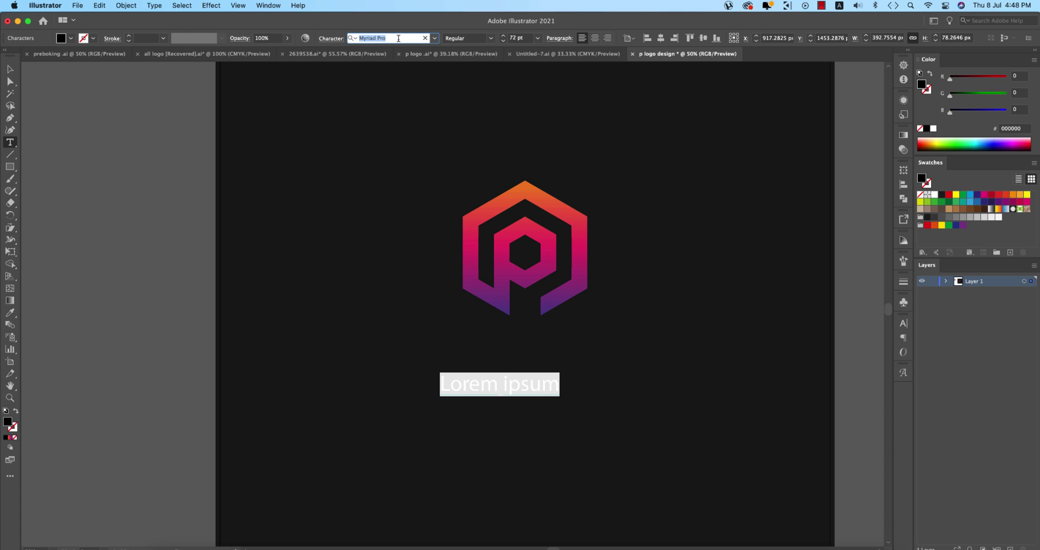
type("ne")
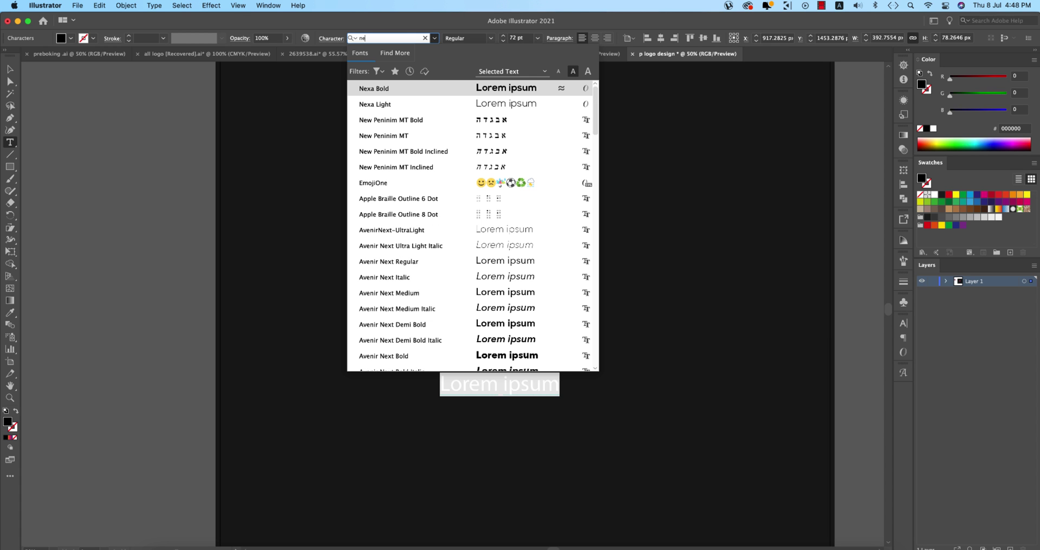
key("BackSpace")
key("BackSpace")
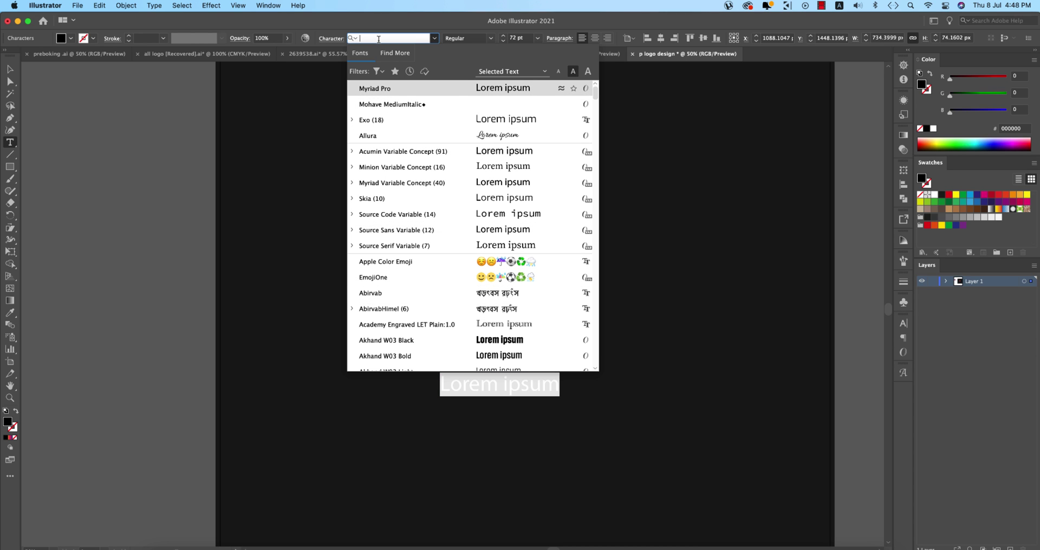
type("A")
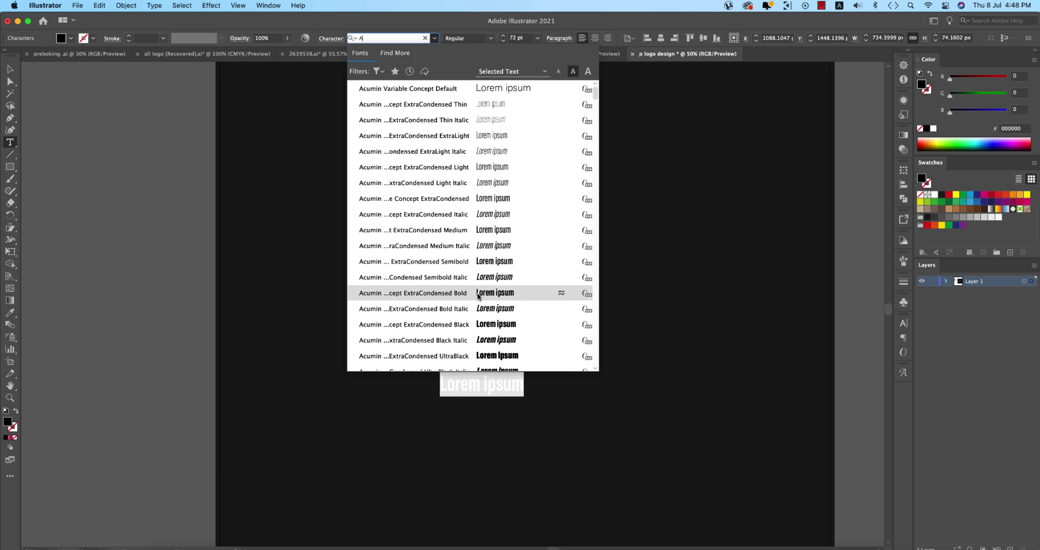
left_click(480, 293)
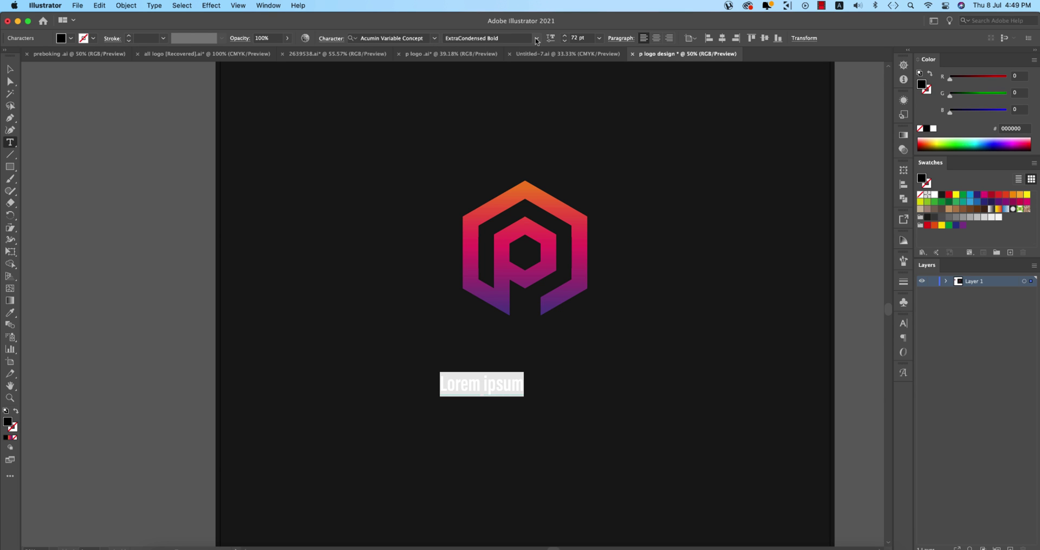
left_click(598, 38)
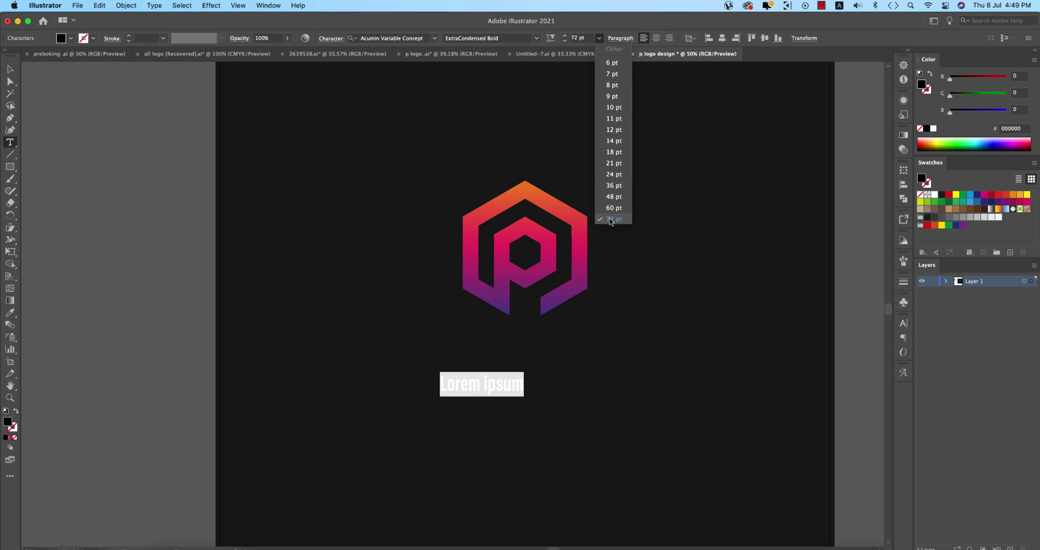
left_click(596, 219)
Step: Make the placeholder text white and replace it with 'THE'
left_click(71, 39)
left_click(22, 56)
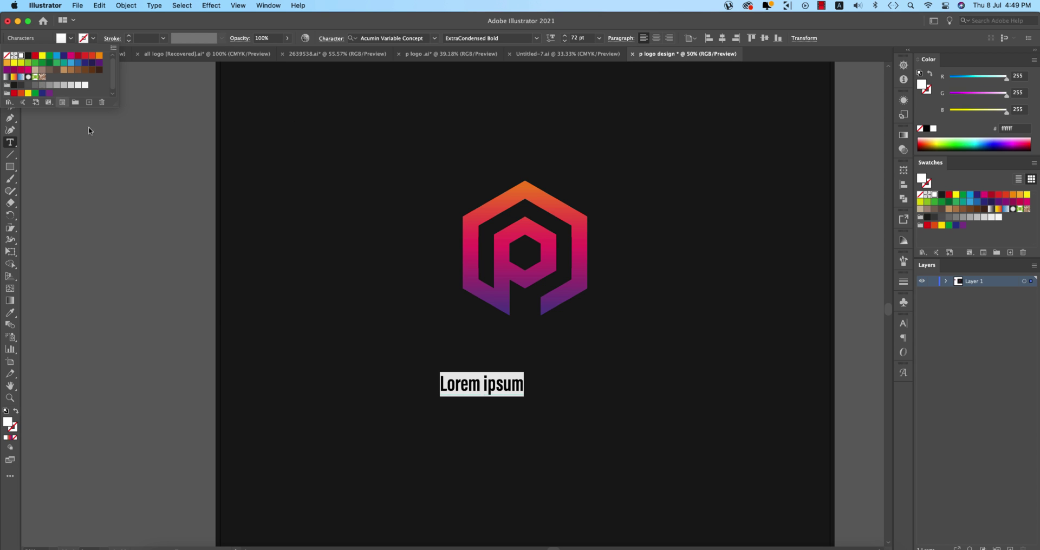
left_click(483, 393)
left_click(484, 393)
key("super+a")
type("THE")
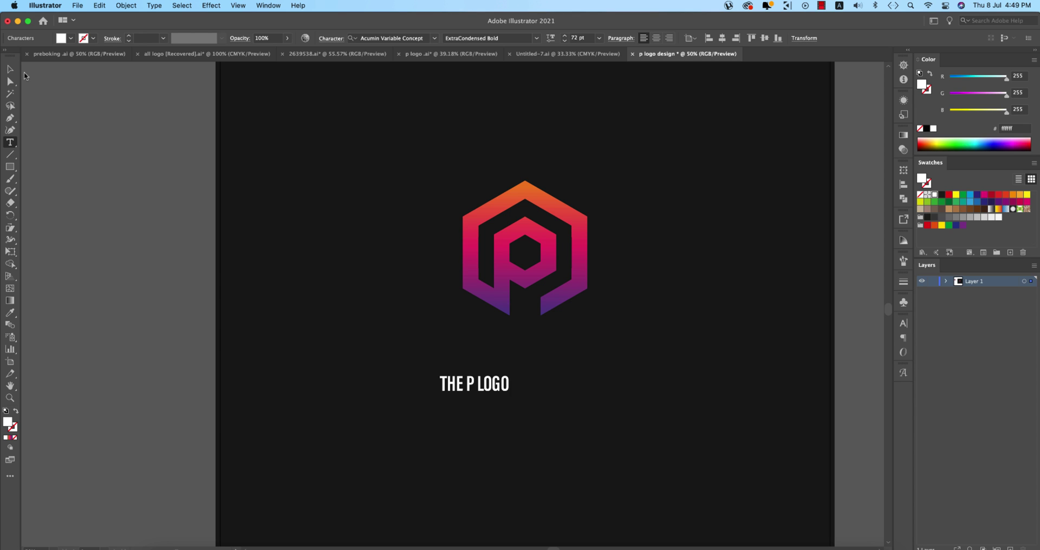
Step: Enlarge the title text and set it in Nexa Bold
left_click(10, 70)
left_click_drag(522, 384, 551, 368)
left_click(397, 38)
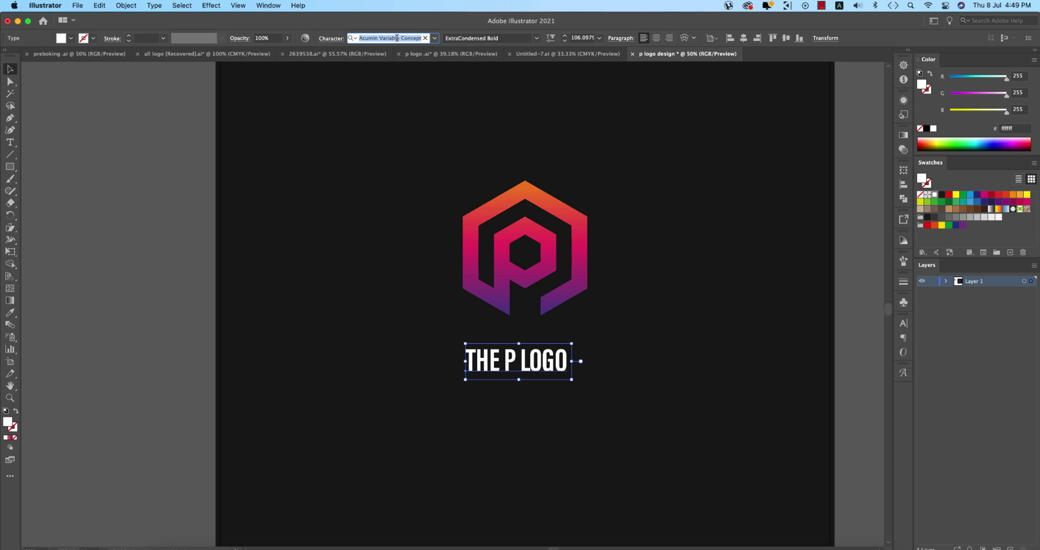
type("nexa")
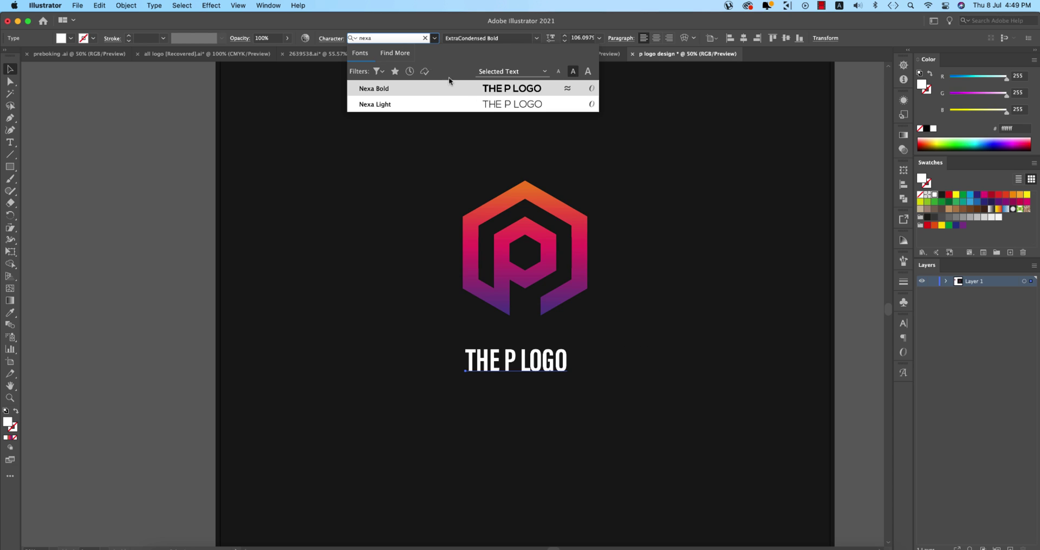
left_click(504, 93)
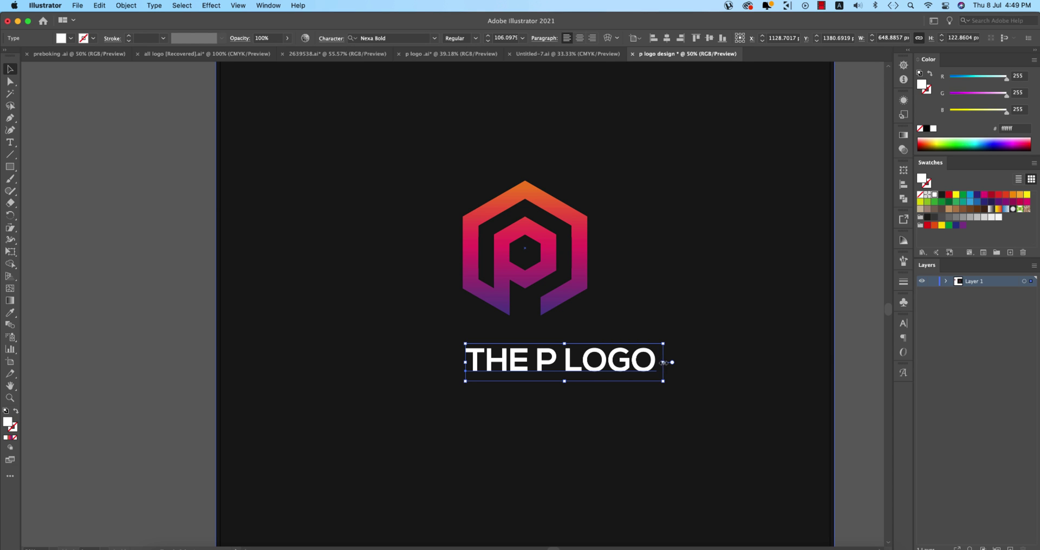
Step: Shrink the title to 69.78 pt, align it under the hexagon icon and nudge it up
left_click_drag(655, 345, 595, 351)
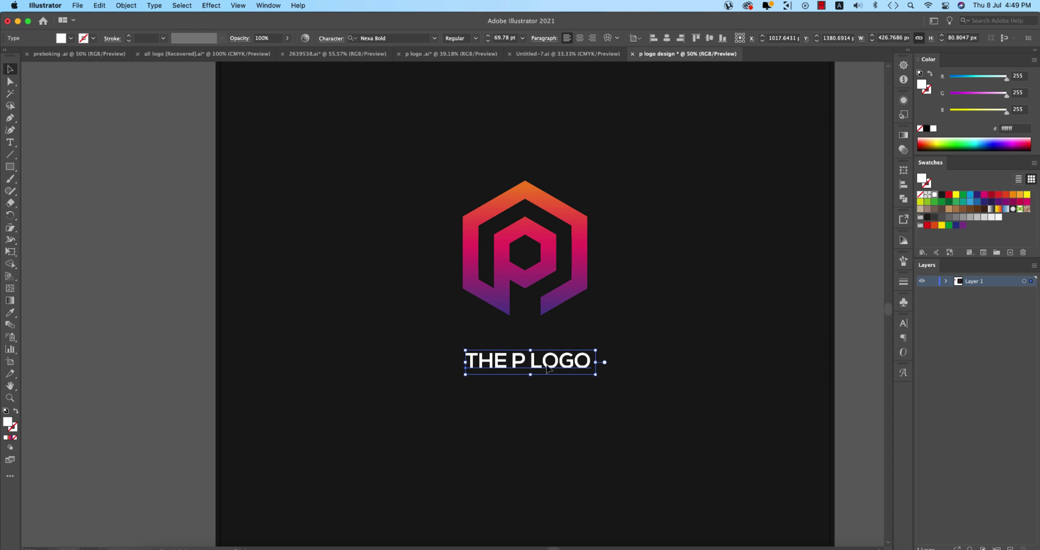
left_click(564, 300, "shift")
left_click(372, 37)
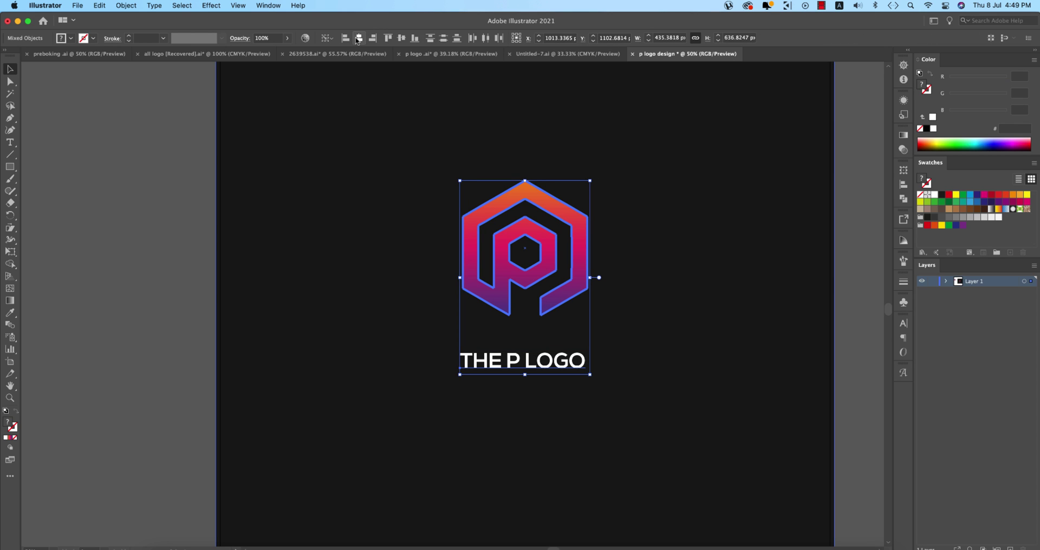
left_click(179, 294)
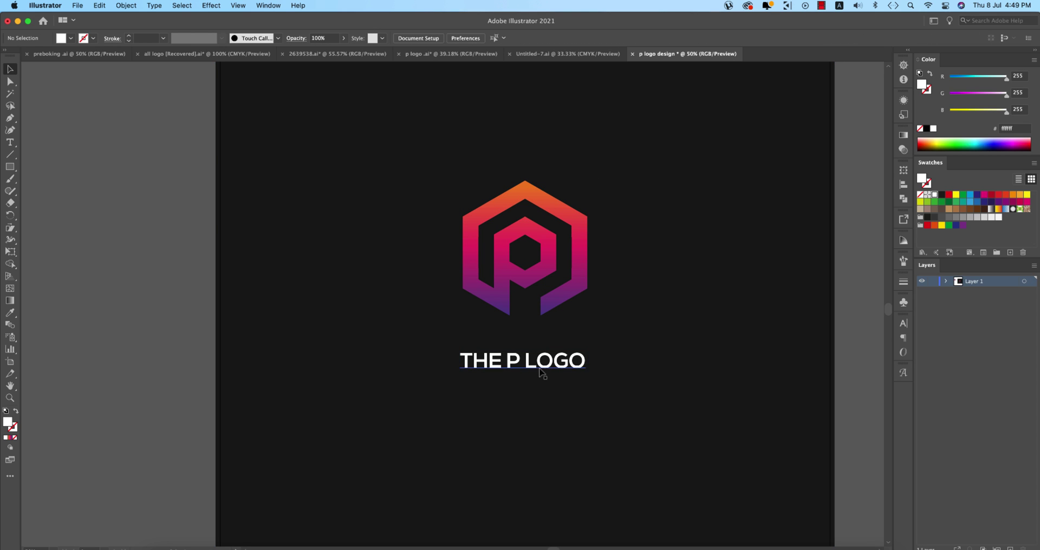
left_click_drag(544, 364, 544, 359)
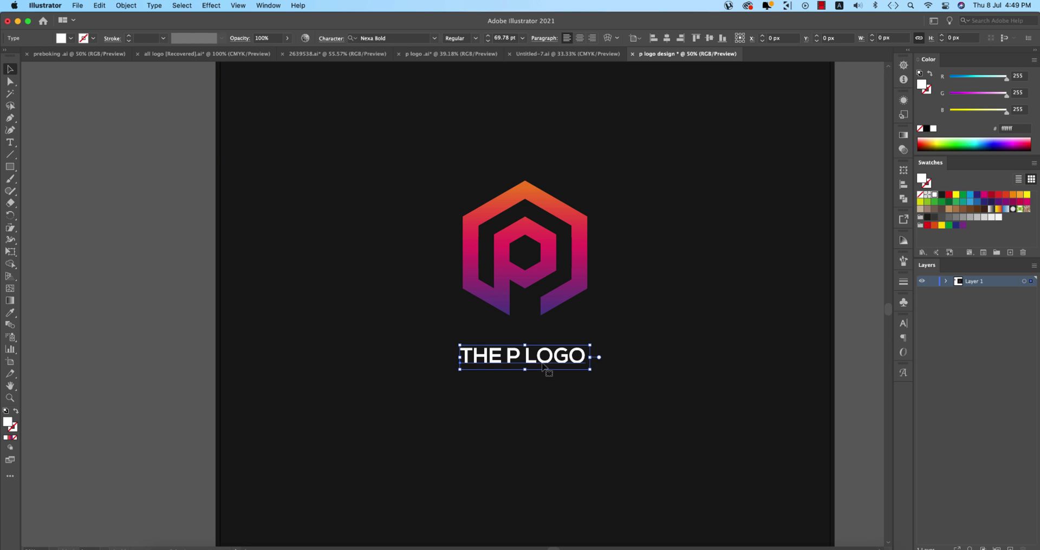
left_click(417, 38)
Step: Try Avenir Next Heavy, then its Regular weight, on the title
type("Av")
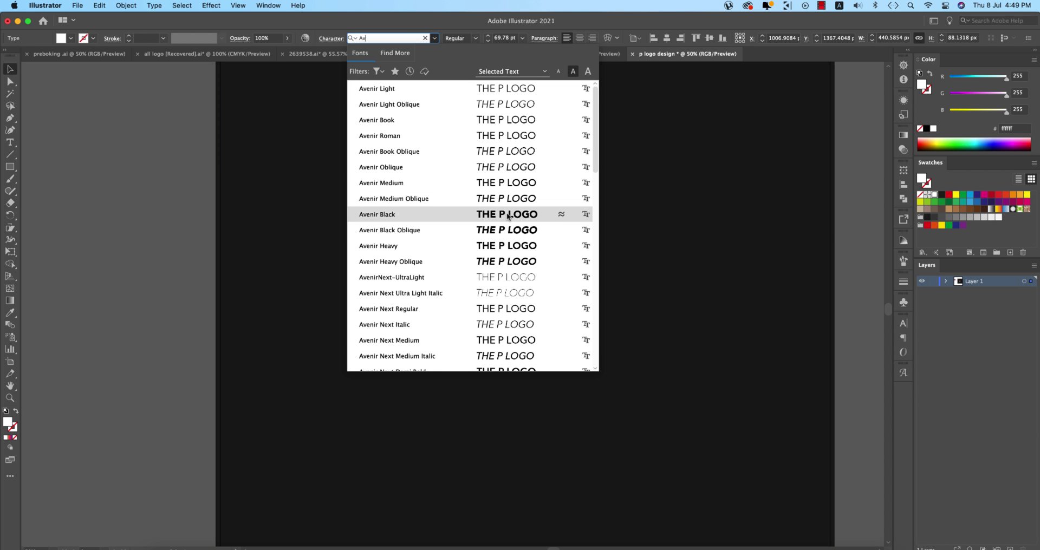
scroll(508, 216, "down", 10)
left_click(499, 156)
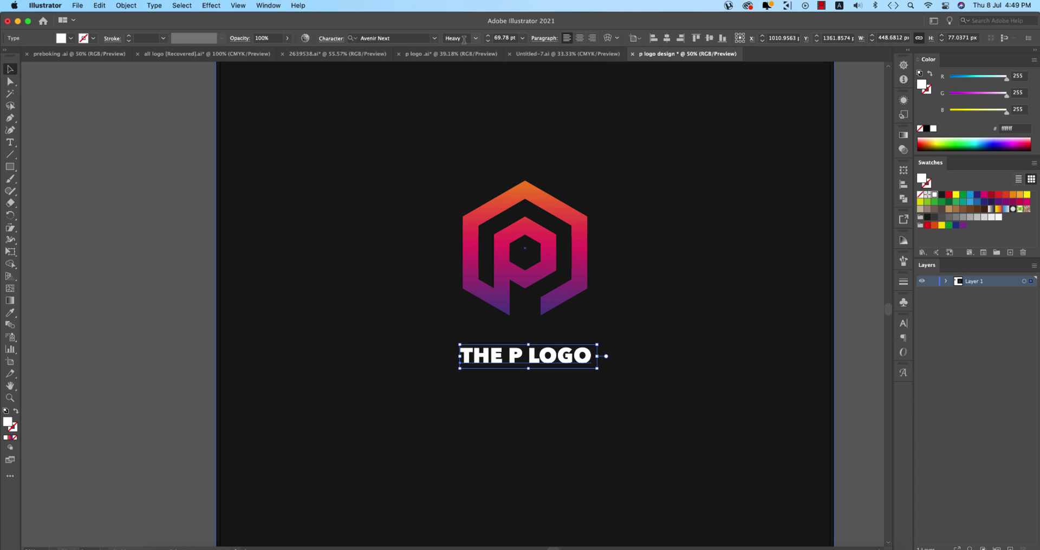
left_click(473, 38)
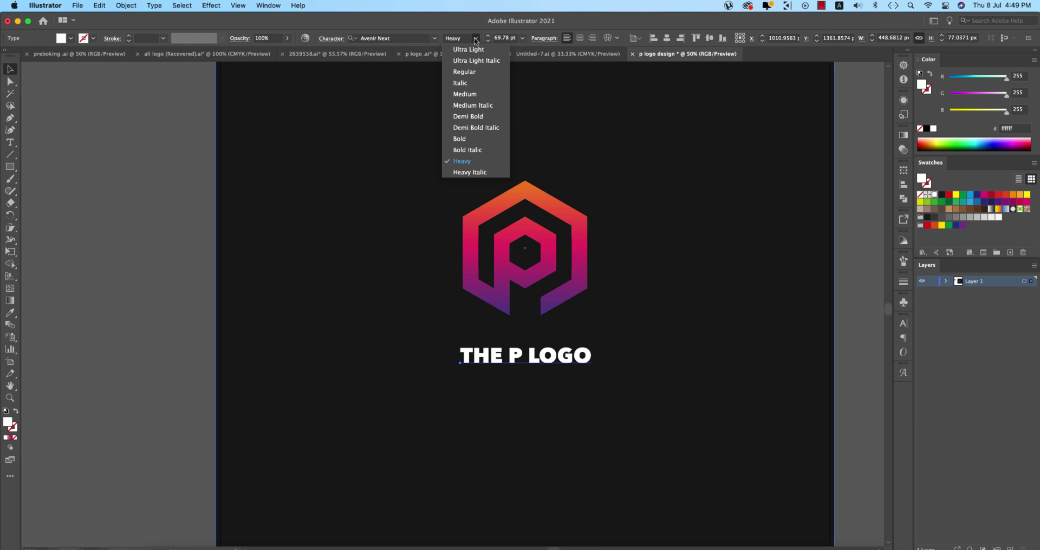
left_click(479, 74)
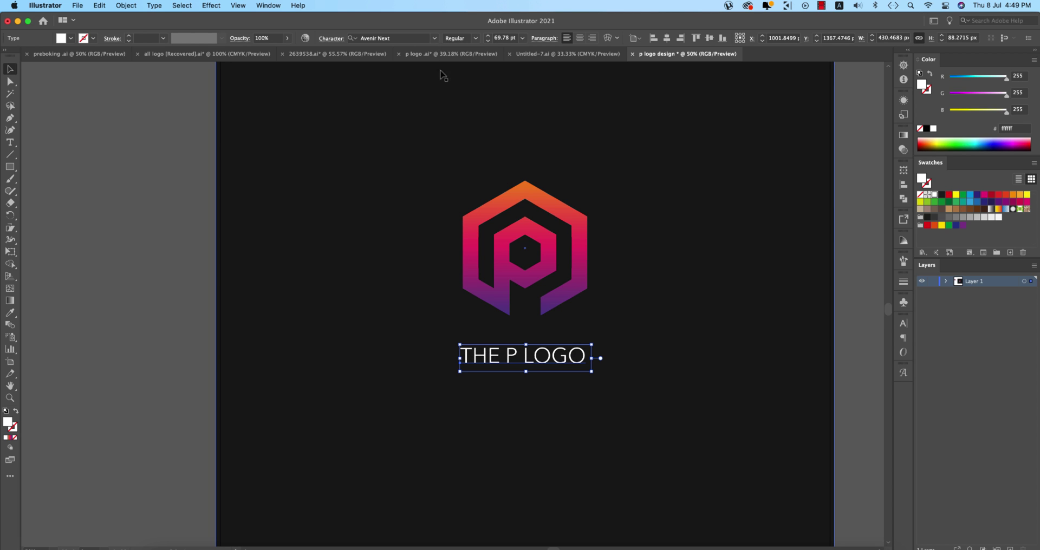
Step: Set the title's font to Exo ExtraBold
left_click(405, 39)
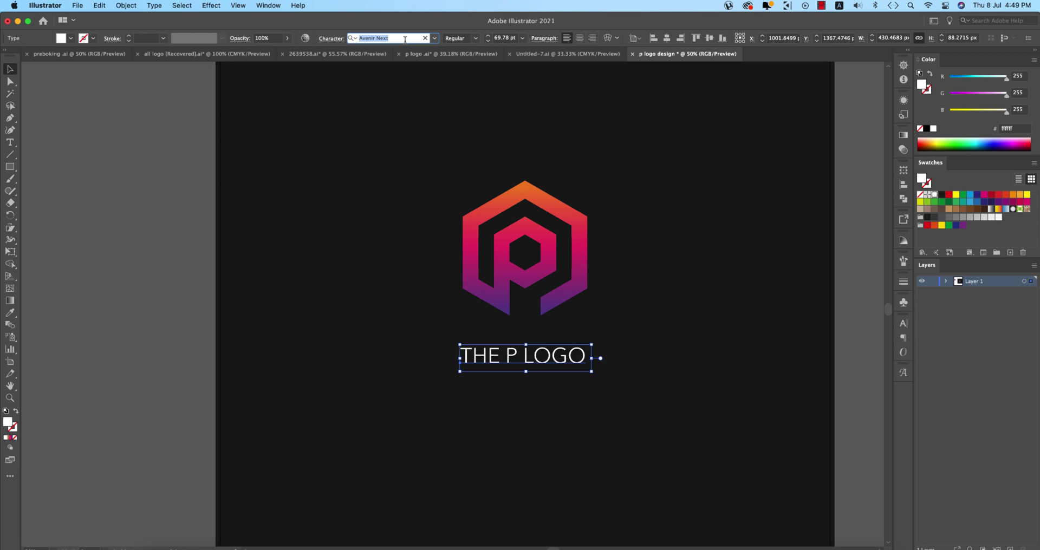
type("Ex")
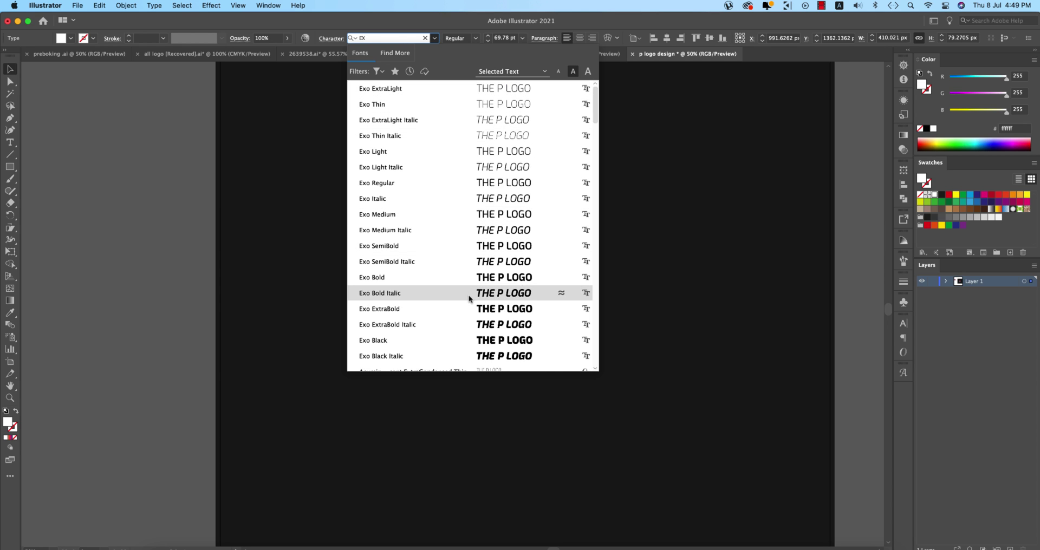
left_click(473, 309)
Step: Convert the title text to outlines, then undo the conversion
left_click(587, 229, "shift")
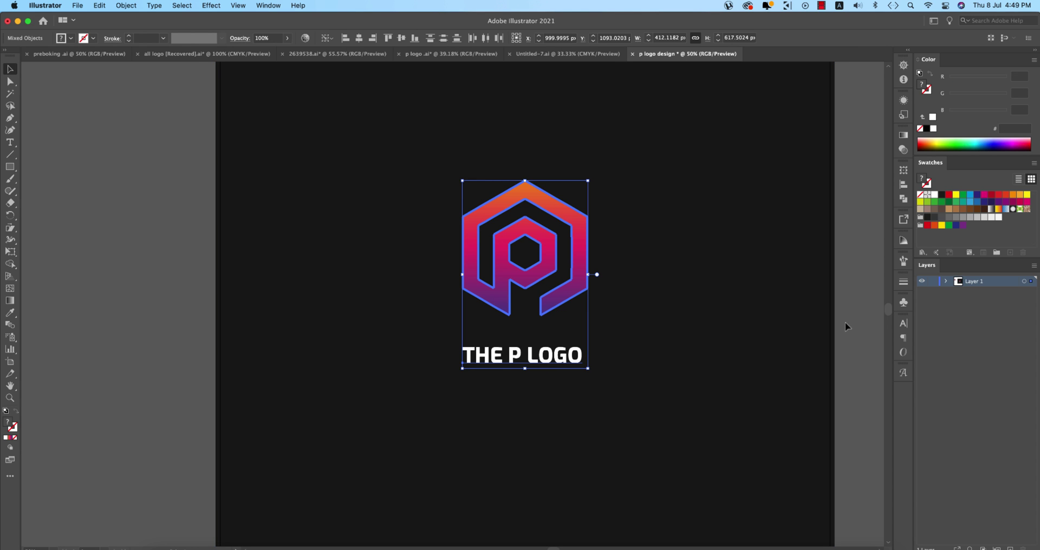
left_click(599, 375)
left_click(536, 362)
right_click(536, 362)
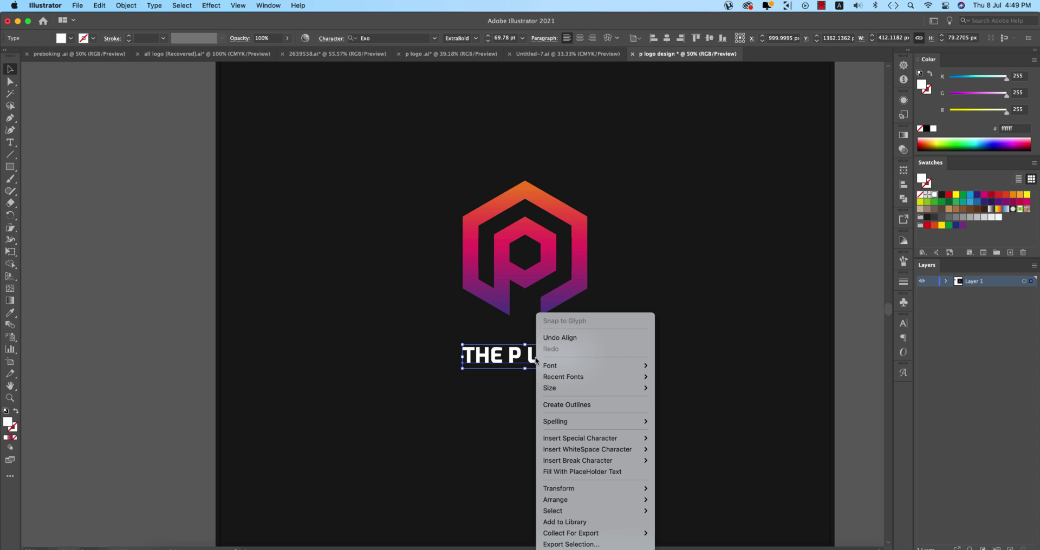
left_click(572, 405)
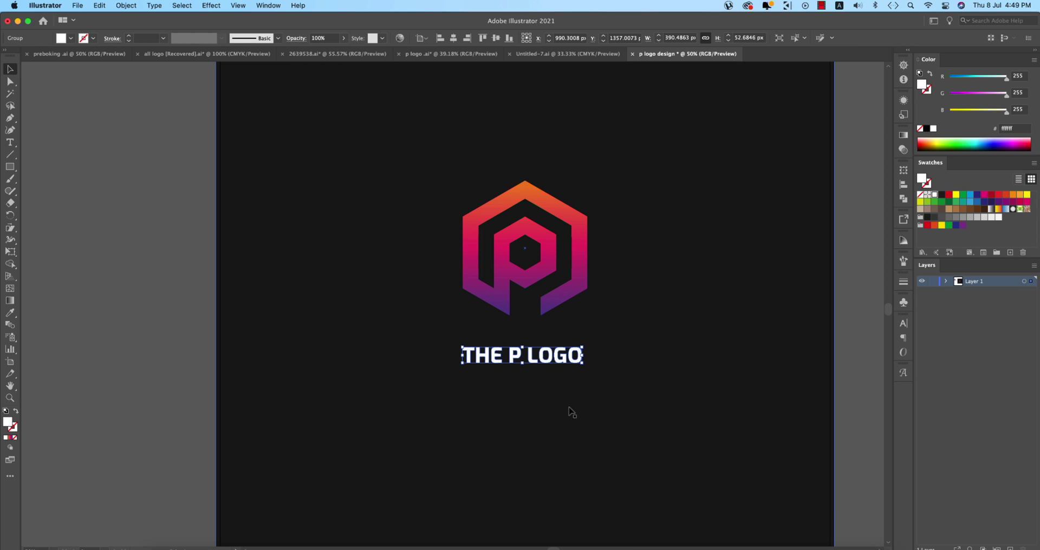
key("super+z")
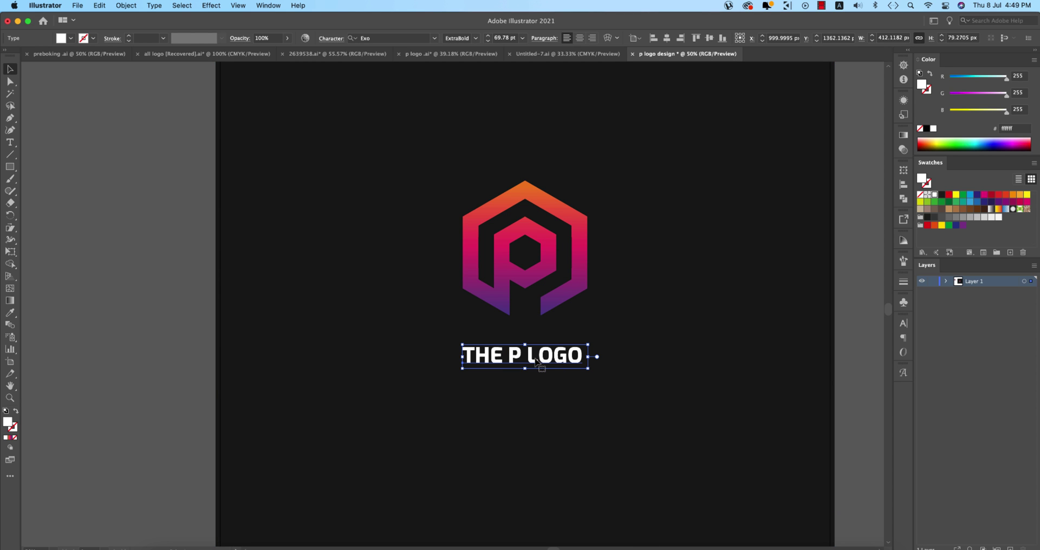
Step: Remove the space so the title reads 'THEP LOGO' and make LOGO Exo Light
double_click(529, 354)
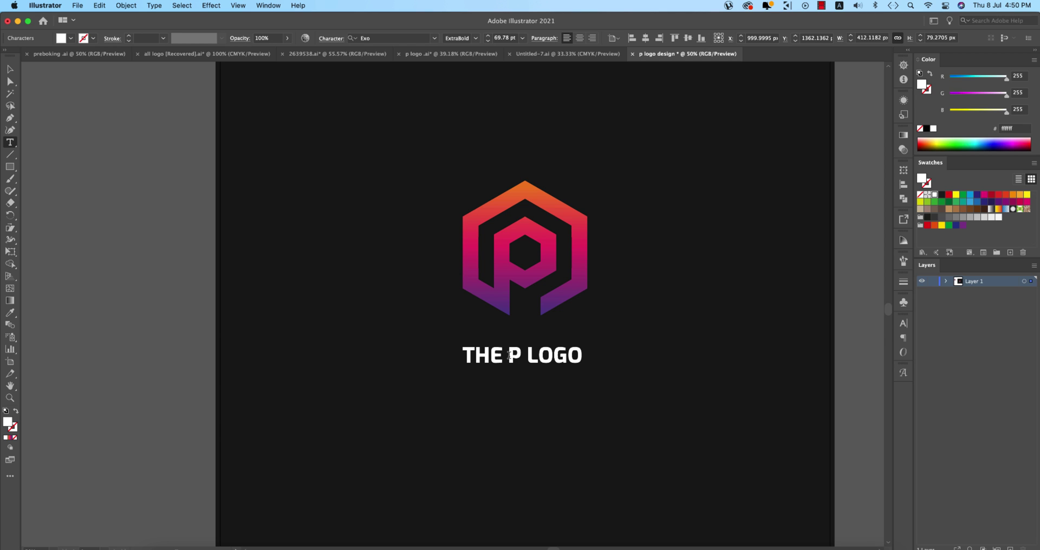
key("BackSpace")
left_click_drag(520, 356, 593, 358)
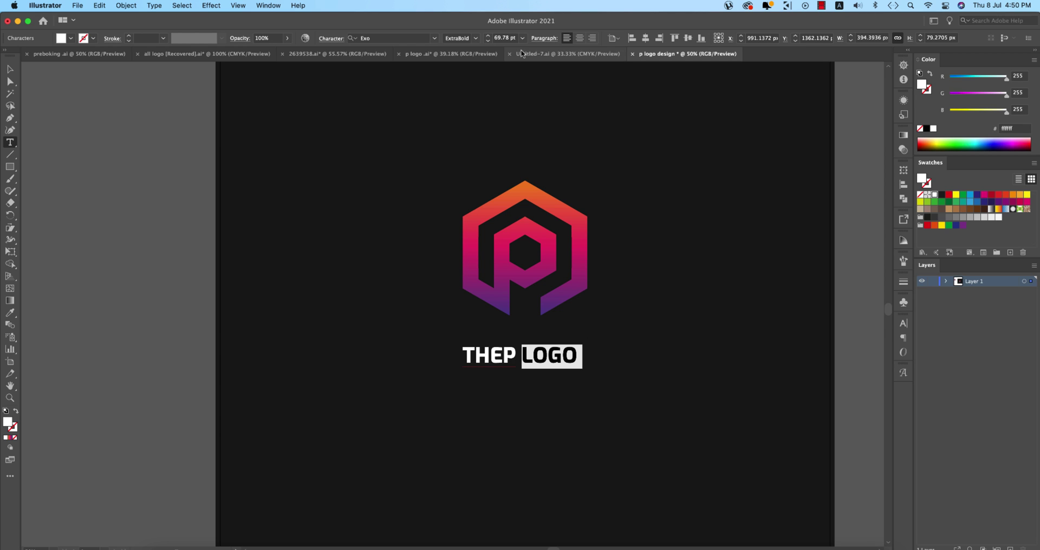
left_click(475, 39)
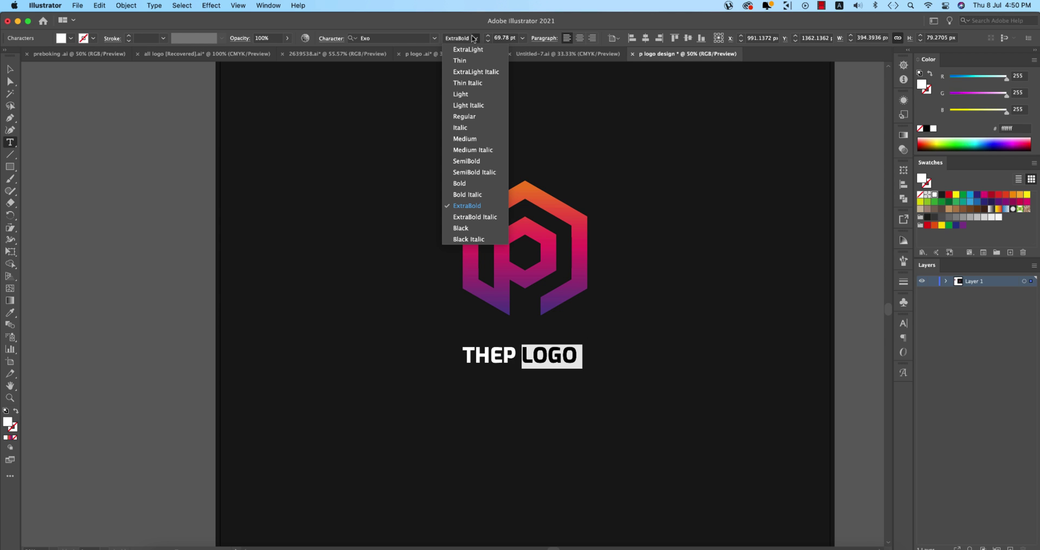
left_click(469, 99)
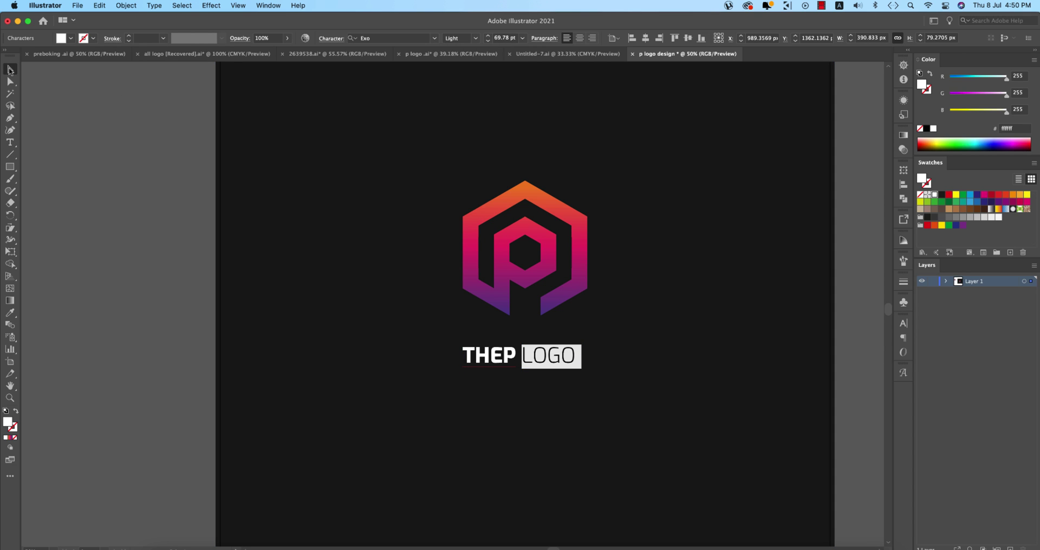
Step: Centre the title under the icon, group them, and centre the group vertically on the artboard
left_click(10, 69)
left_click(550, 250, "shift")
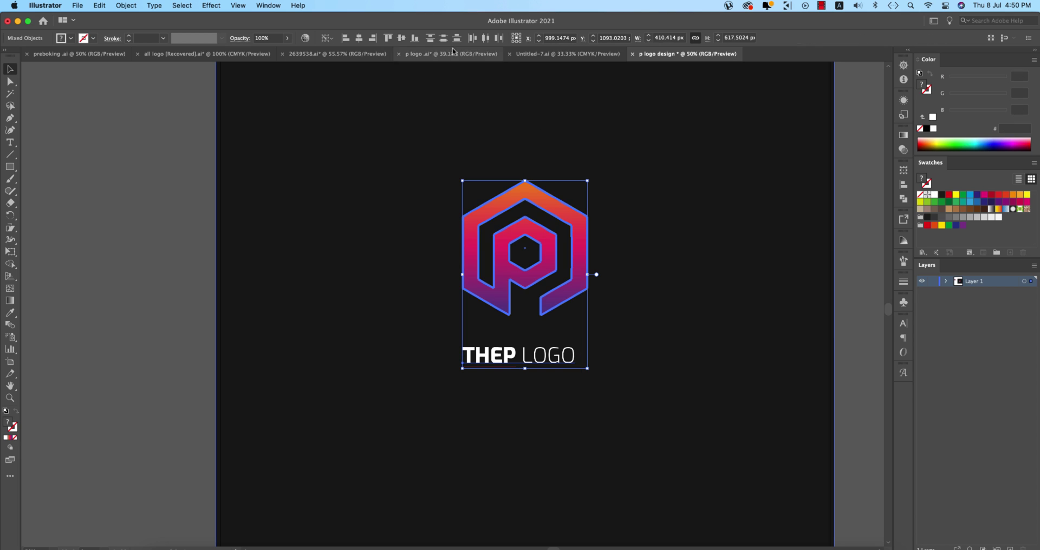
left_click(358, 38)
key("super+g")
left_click(580, 195, "shift")
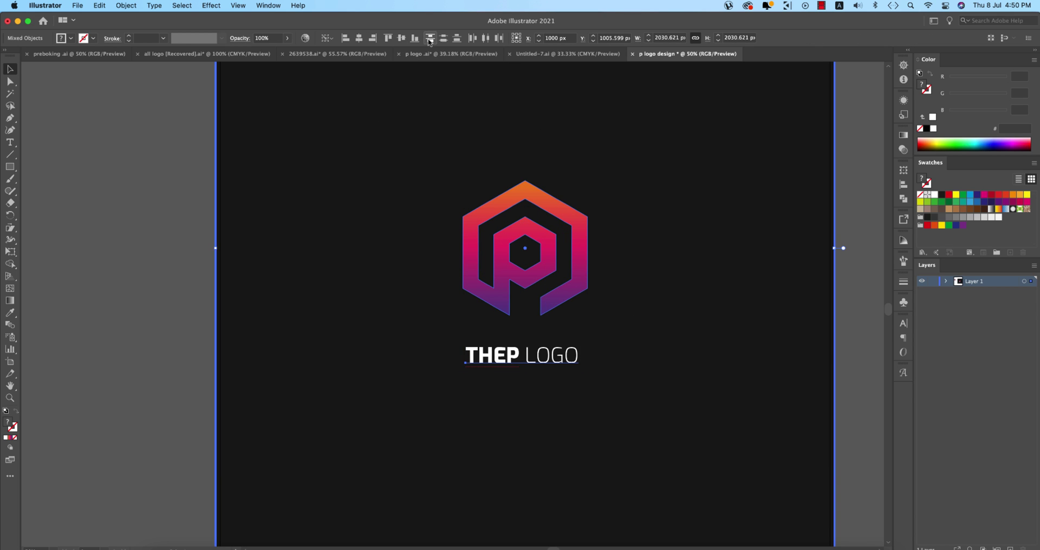
left_click(402, 39)
Step: Scale the logo group up around its centre
scroll(447, 290, "down", 3)
left_click(495, 277)
left_click_drag(495, 278, 515, 279)
left_click(631, 322)
Step: Ungroup the logo and shrink the P hexagon icon
scroll(637, 354, "left", 3)
scroll(638, 353, "up", 1)
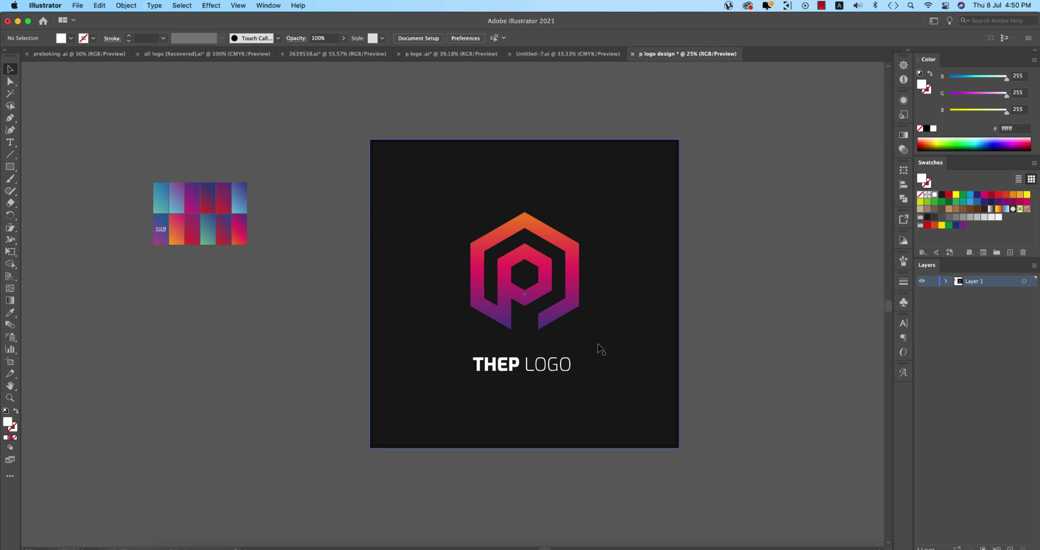
scroll(598, 348, "up", 1)
left_click(555, 308)
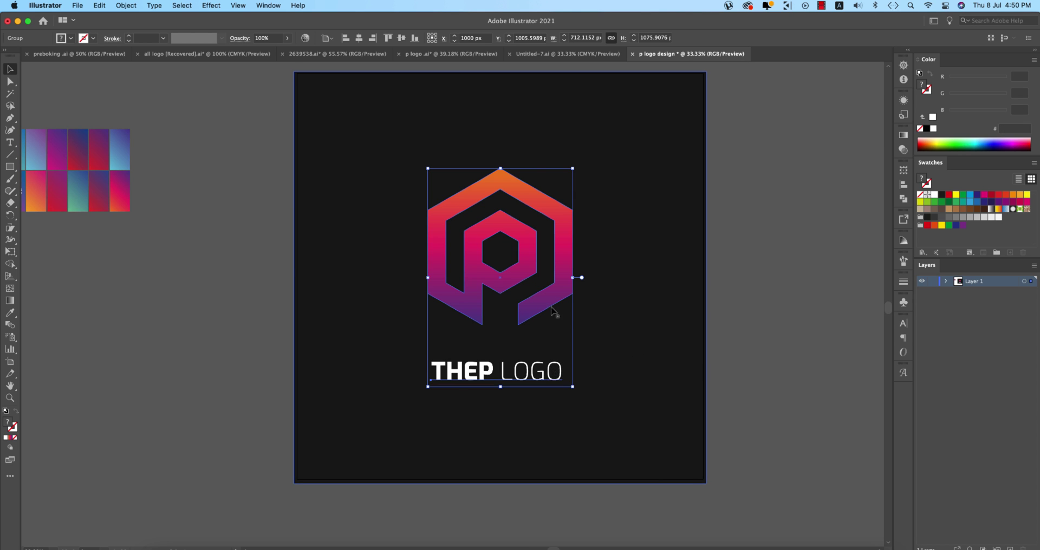
right_click(553, 307)
left_click(568, 399)
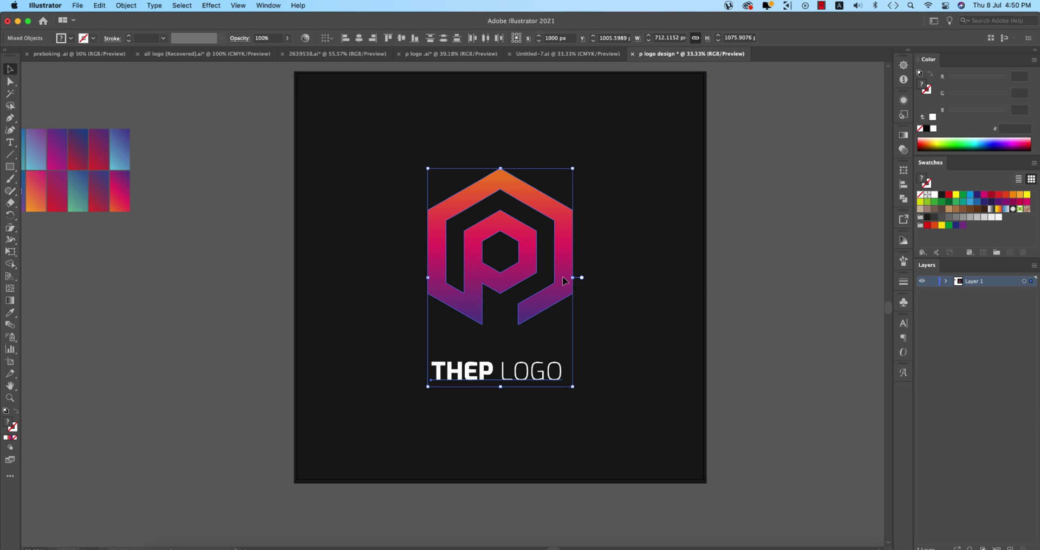
left_click(740, 327)
left_click(564, 265)
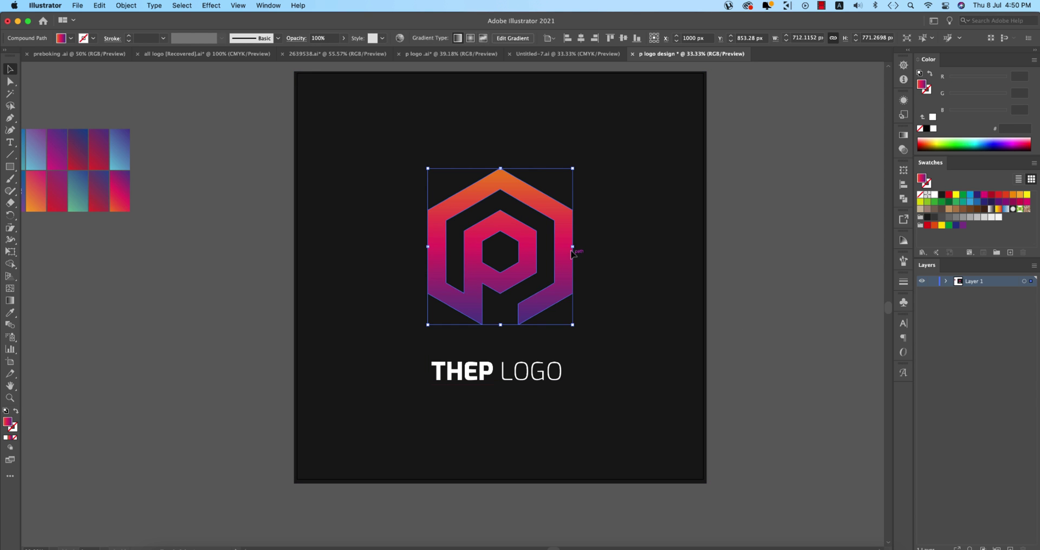
left_click_drag(572, 247, 476, 247)
Step: Move the wordmark beside the icon and edit it to read 'Pee Logo'
left_click_drag(457, 378, 490, 247)
double_click(497, 246)
key("BackSpace")
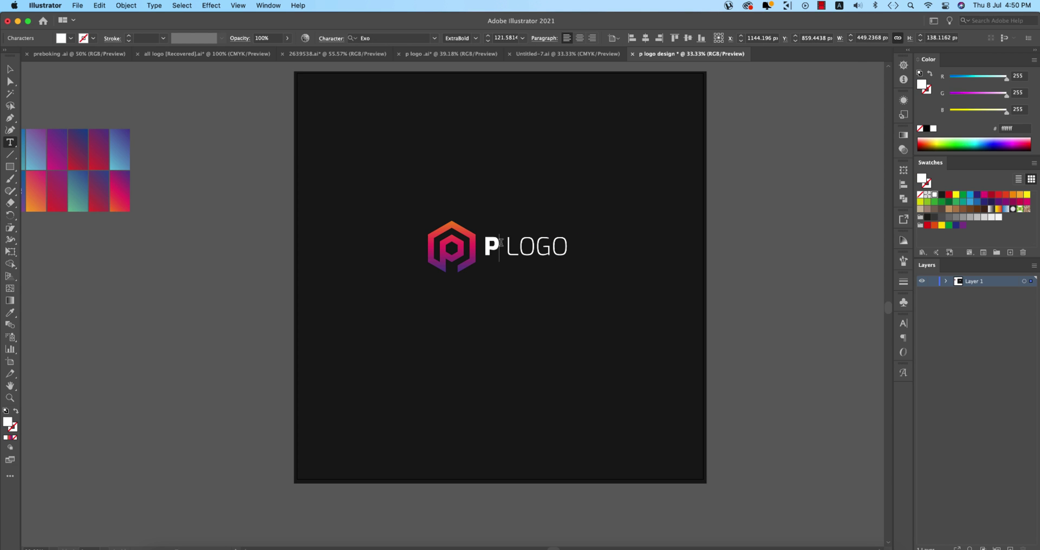
type("ee")
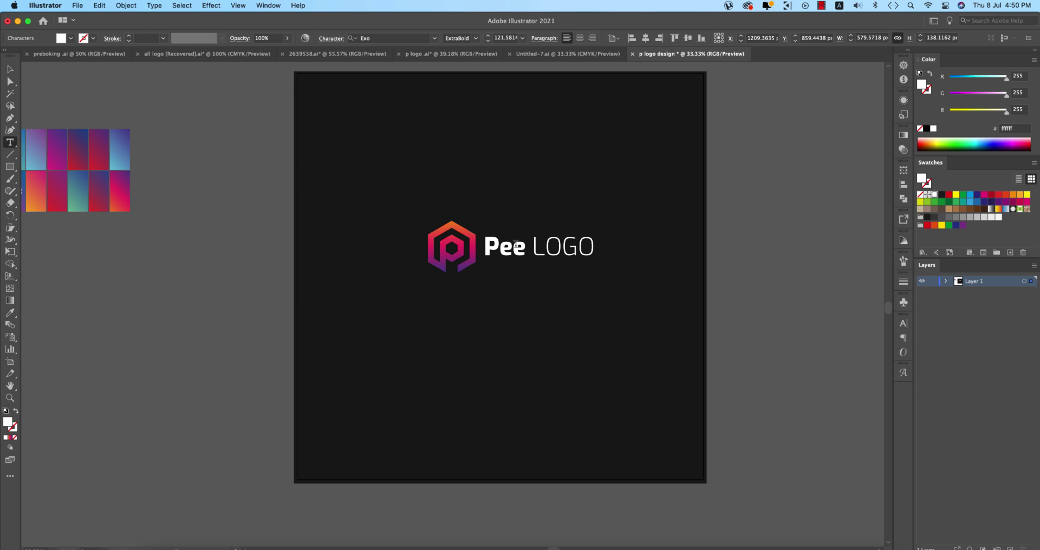
left_click_drag(543, 248, 638, 251)
type("ogo")
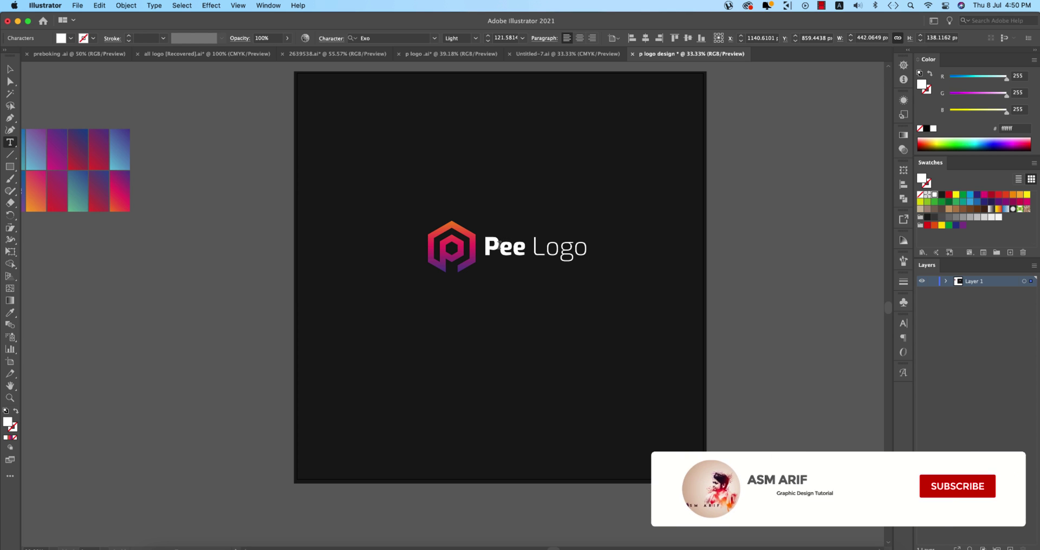
key("super+a")
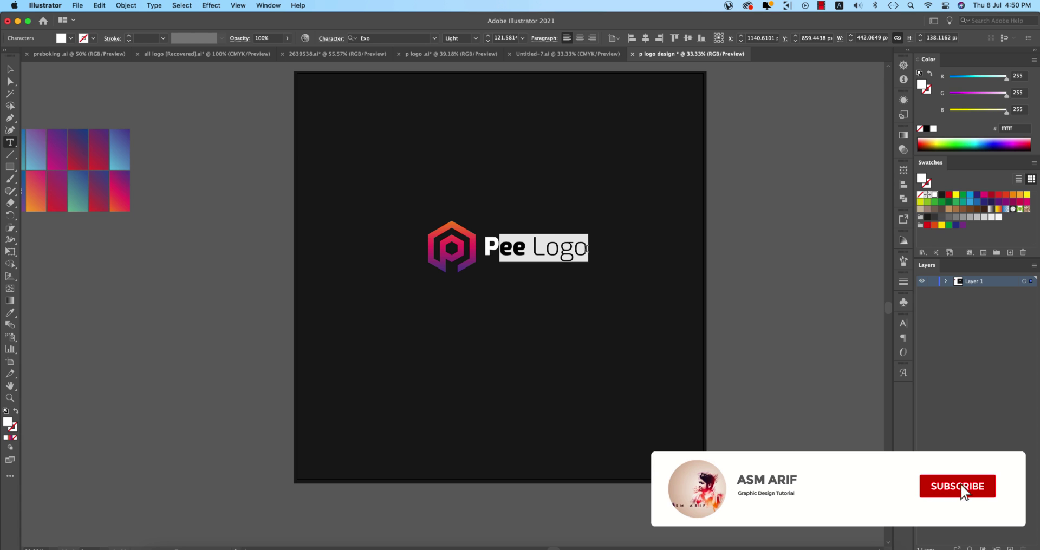
Step: Apply All Caps so the wordmark reads 'PEE LOGO'
left_click(10, 69)
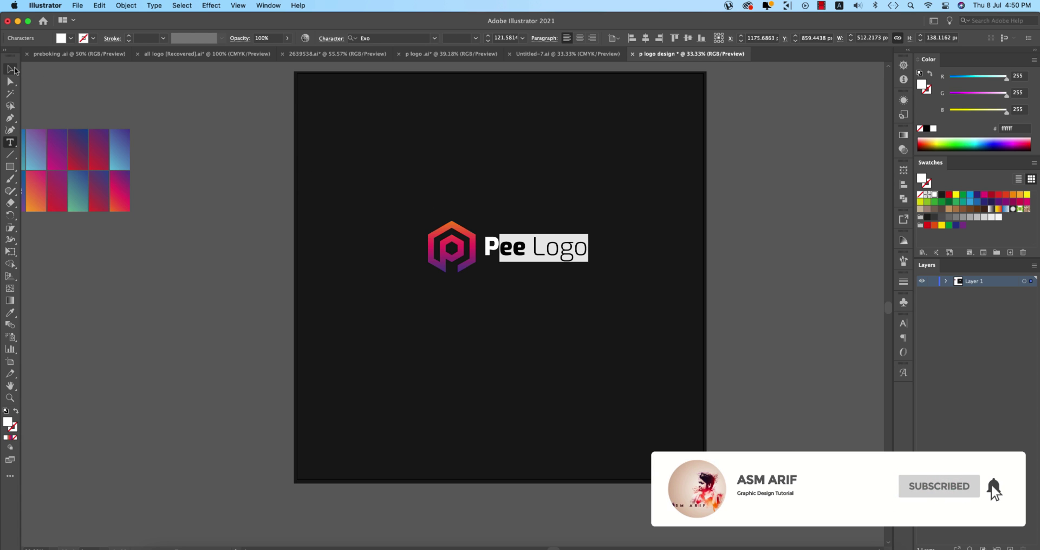
left_click(240, 38)
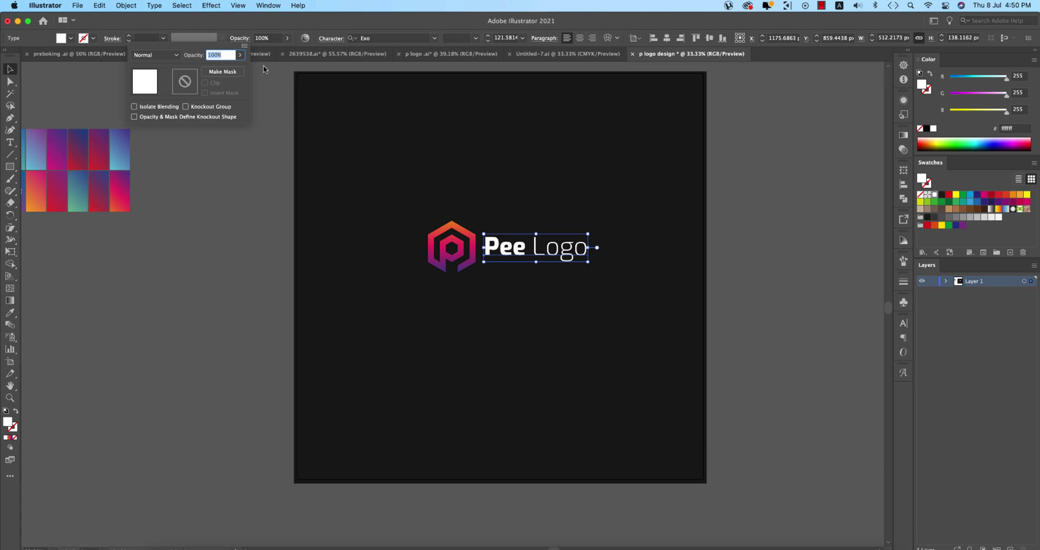
left_click(334, 38)
left_click(231, 144)
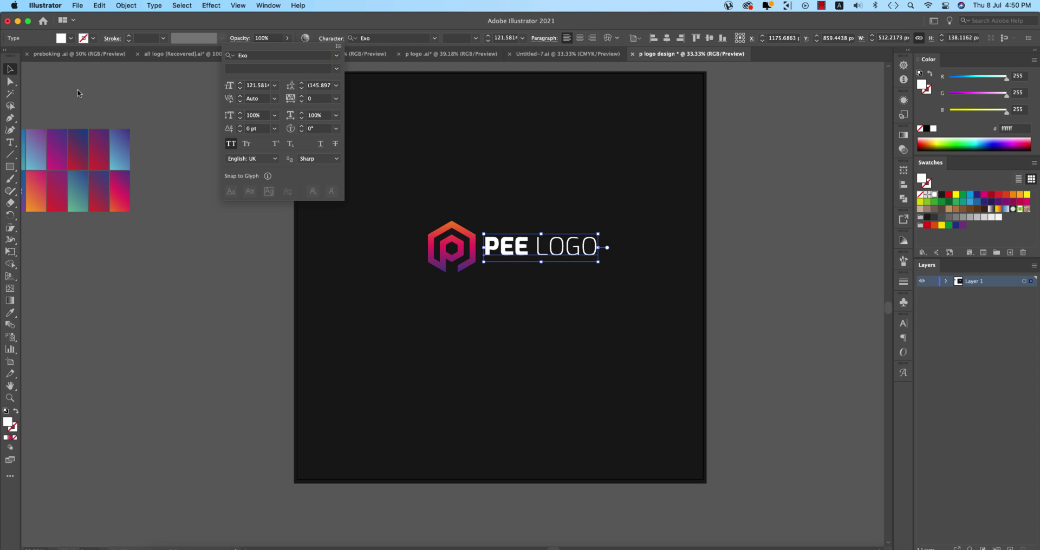
left_click(187, 255)
Step: Nudge the PEE LOGO text into line with the icon and group them together
left_click(187, 256)
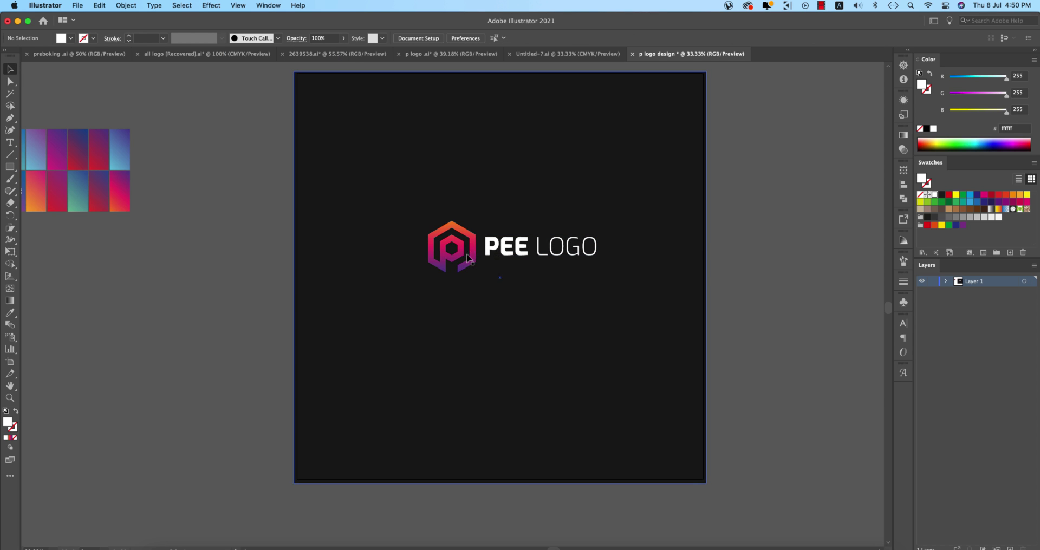
left_click(470, 255)
left_click(493, 252, "shift")
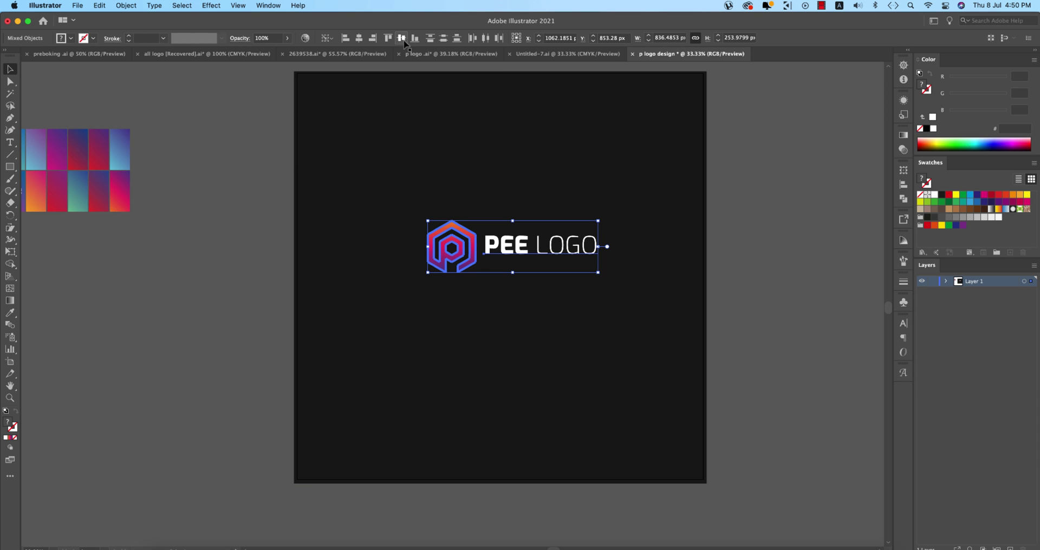
left_click(720, 318)
scroll(520, 242, "up", 2)
left_click_drag(520, 242, 523, 254)
scroll(540, 273, "down", 2)
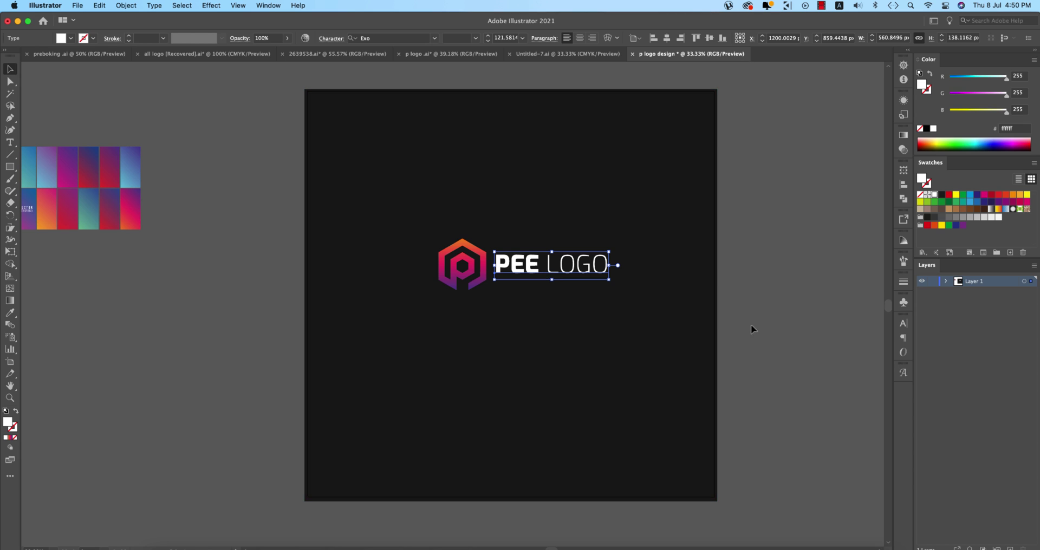
left_click(466, 268, "shift")
key("super+g")
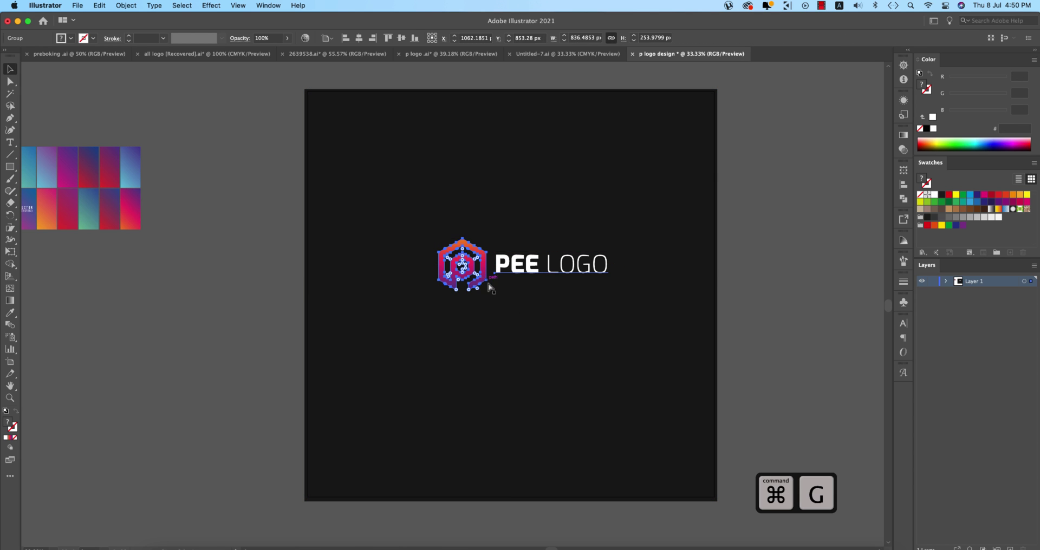
Step: Centre the logo group vertically and horizontally on the dark background square
left_click(579, 356, "shift")
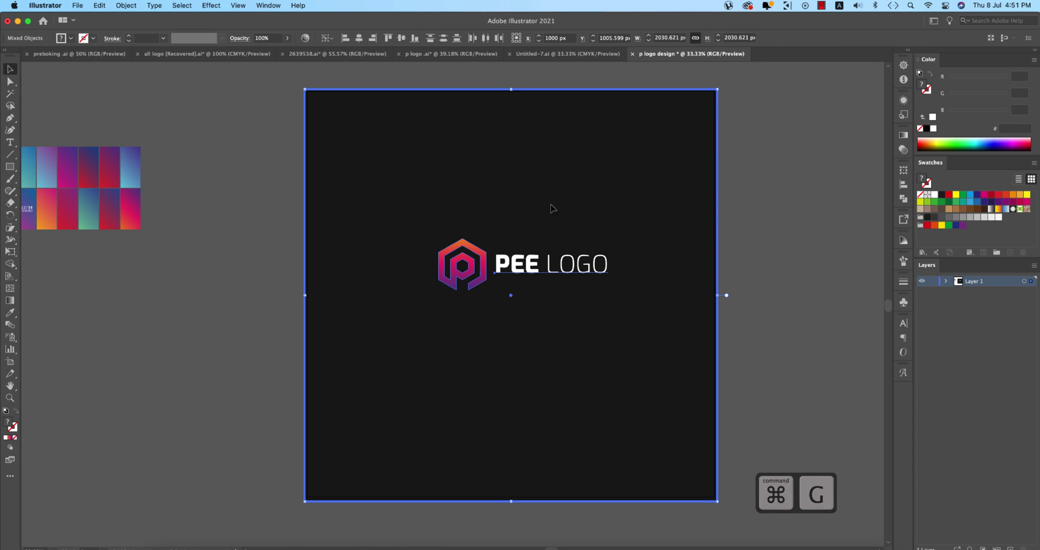
left_click(402, 38)
left_click(359, 39)
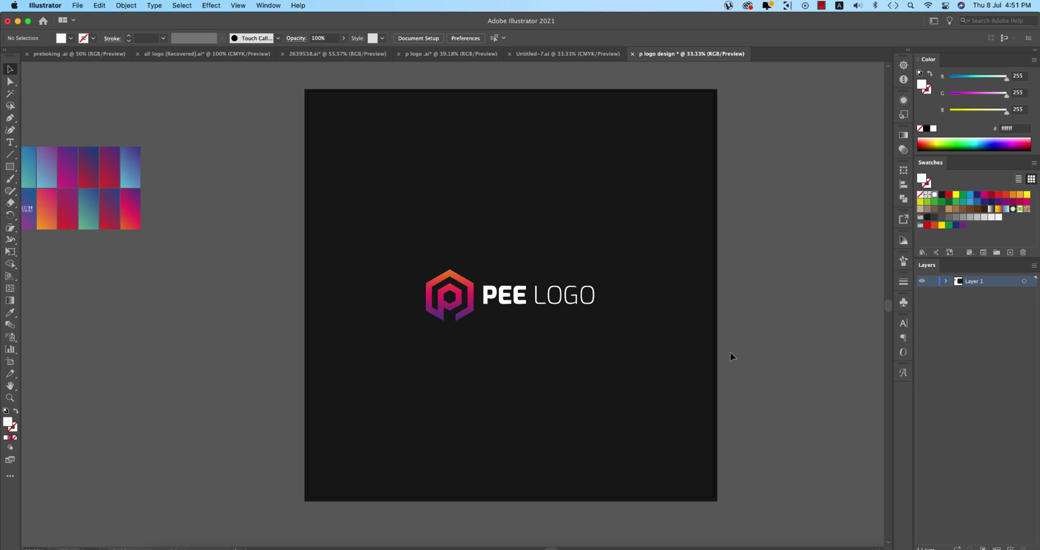
left_click(730, 353)
left_click(469, 302)
right_click(470, 303)
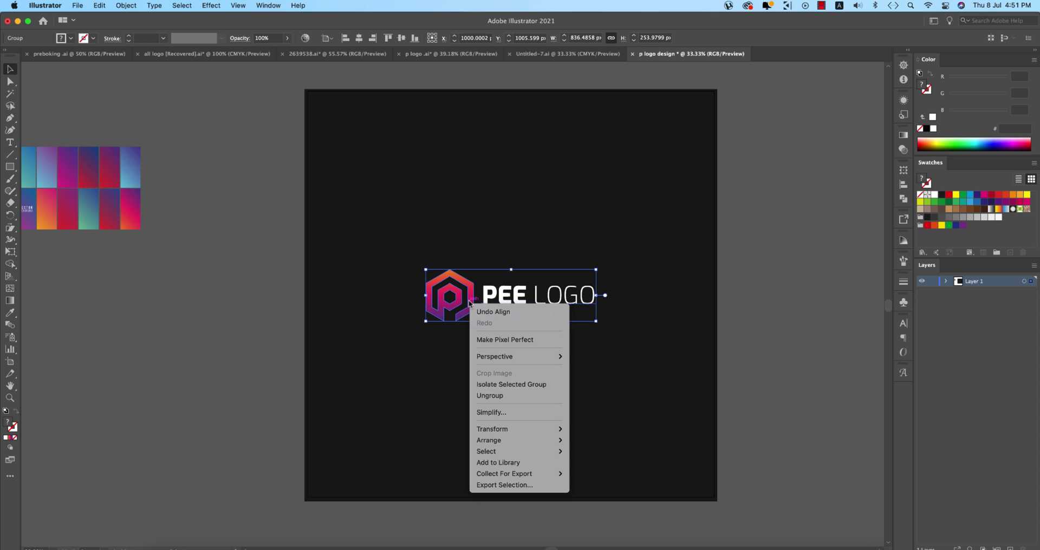
Step: Round the outer hexagon's corners and the inner P's corners to about 17.84 px radius
left_click(751, 353)
scroll(469, 297, "up", 2)
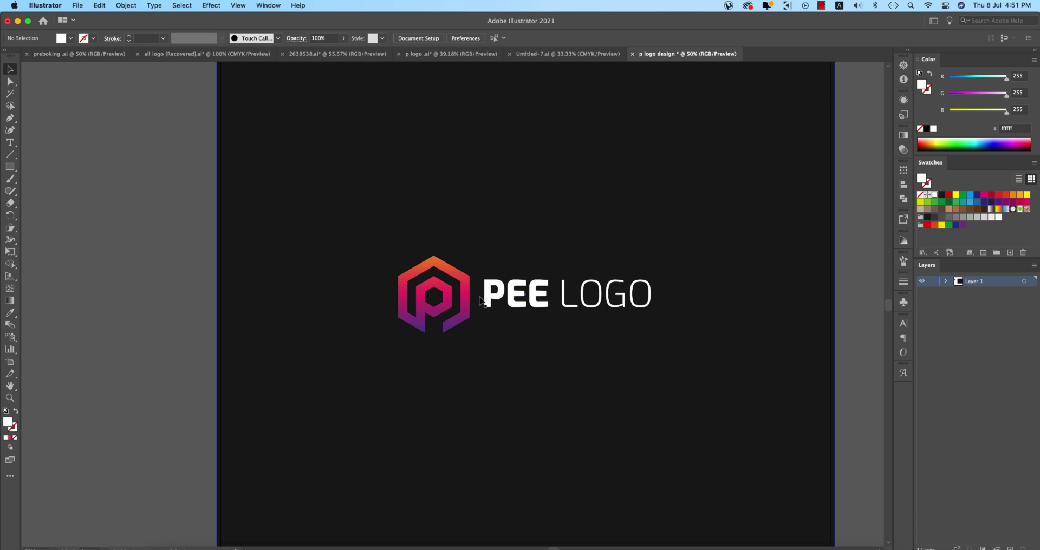
left_click(463, 295)
key("a")
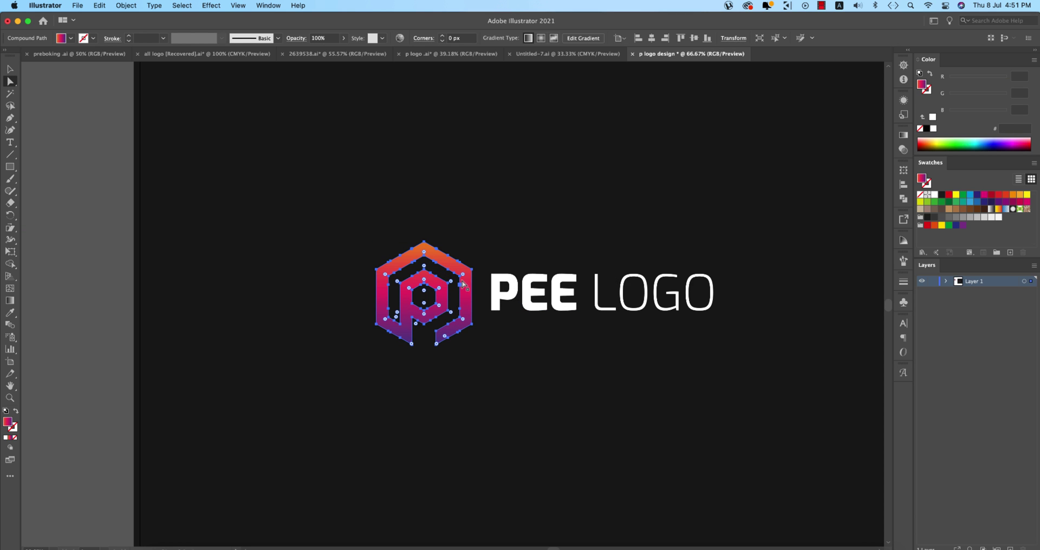
scroll(464, 279, "up", 2)
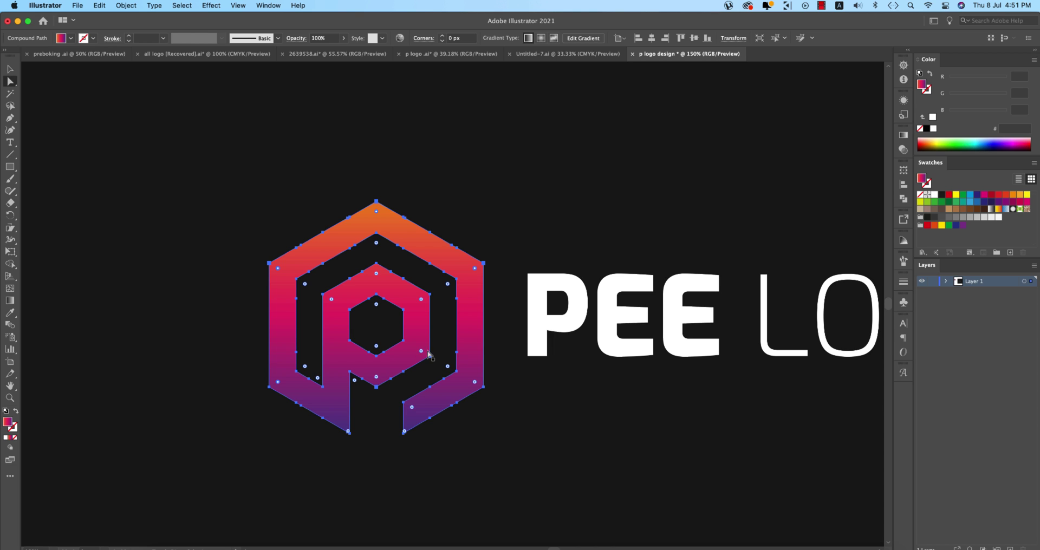
left_click_drag(473, 274, 463, 289)
left_click(428, 296)
left_click_drag(422, 355, 411, 353)
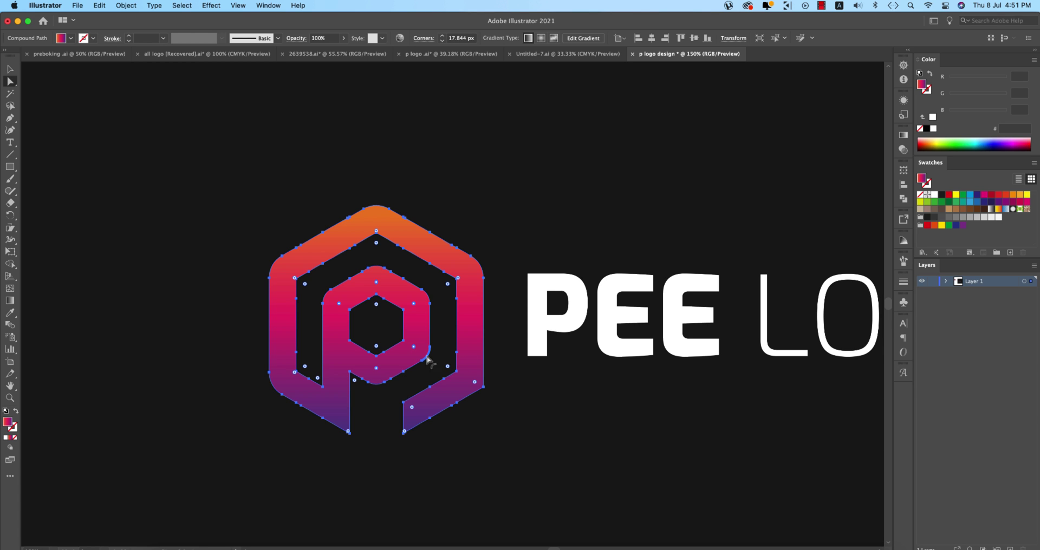
Step: Fit the artboard in the window and recentre the view on it
key("v")
left_click(574, 429)
key("super+0")
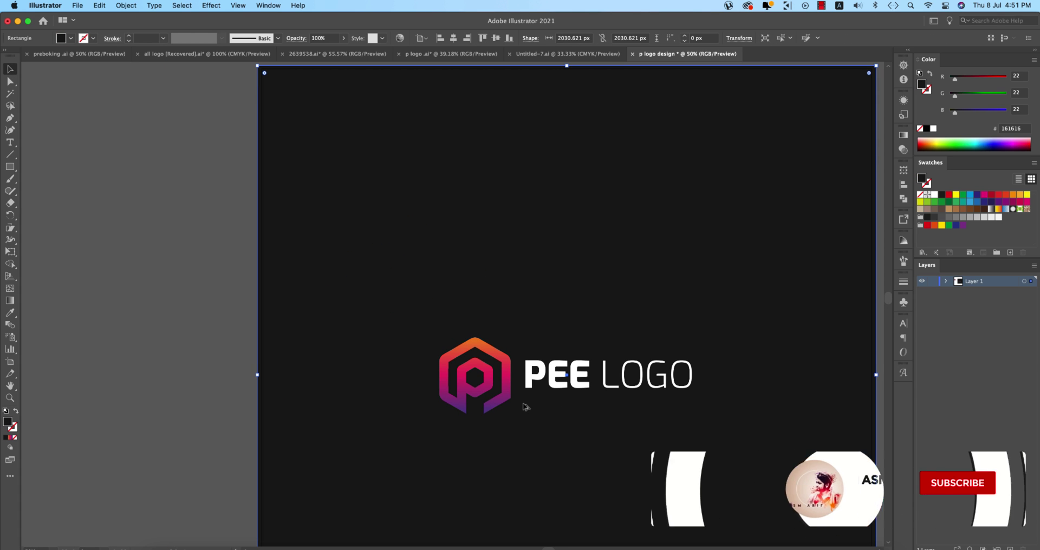
scroll(524, 406, "down", 3)
left_click(736, 434)
scroll(718, 431, "up", 3)
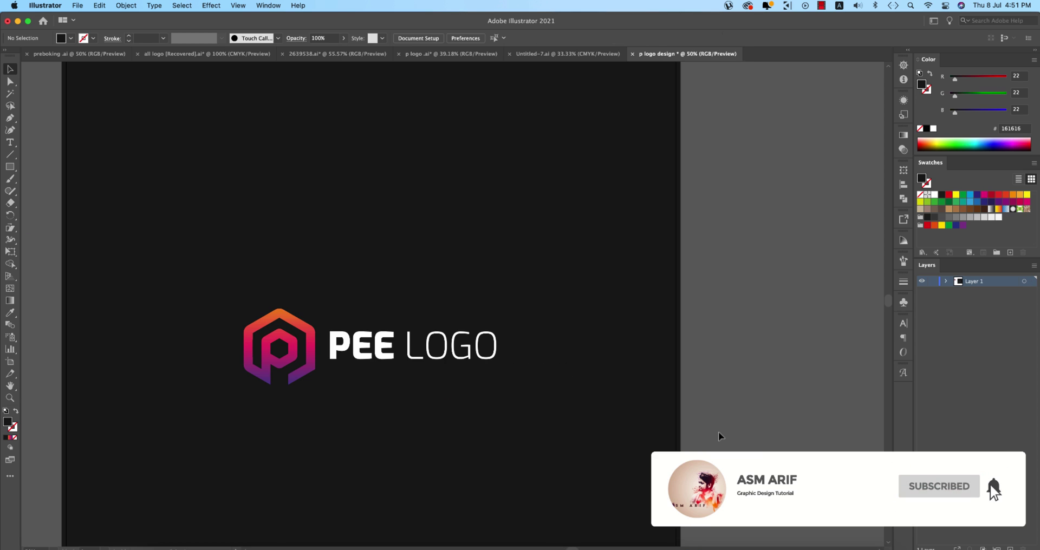
left_click_drag(718, 431, 798, 413)
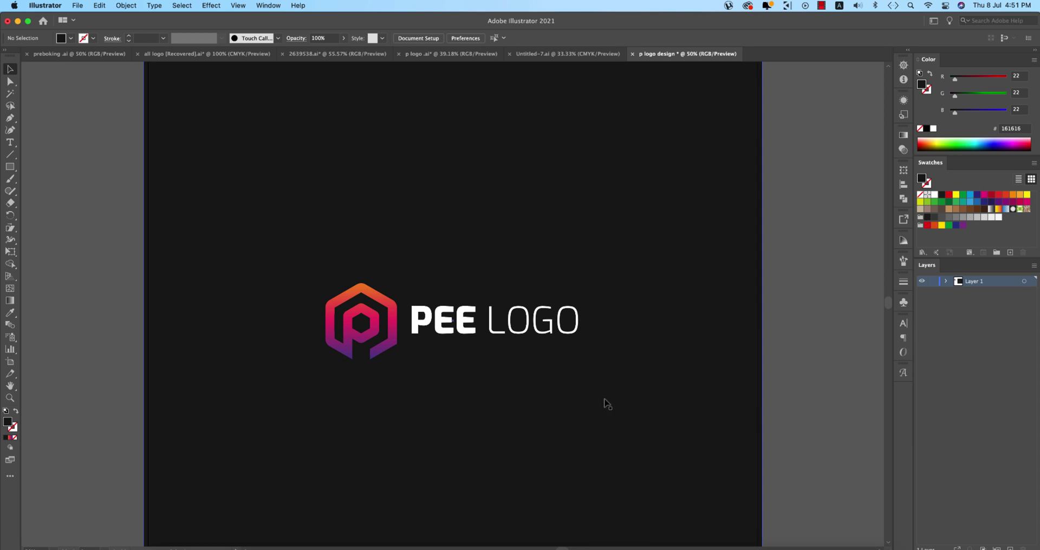
scroll(391, 332, "up", 3)
scroll(391, 332, "down", 3)
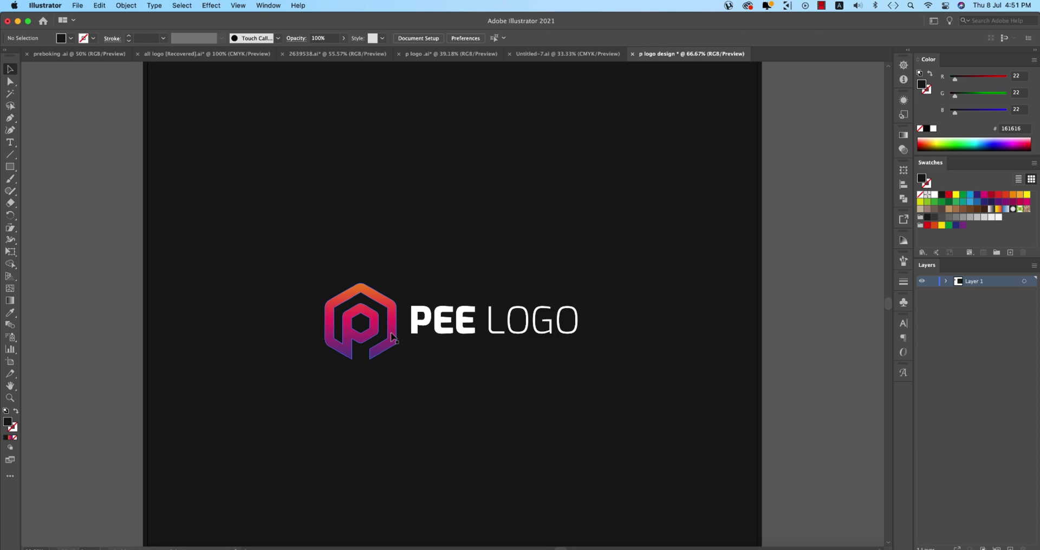
scroll(391, 333, "down", 3)
Step: Group the PEE LOGO text with the hexagon icon and enlarge the whole lockup
left_click(425, 333)
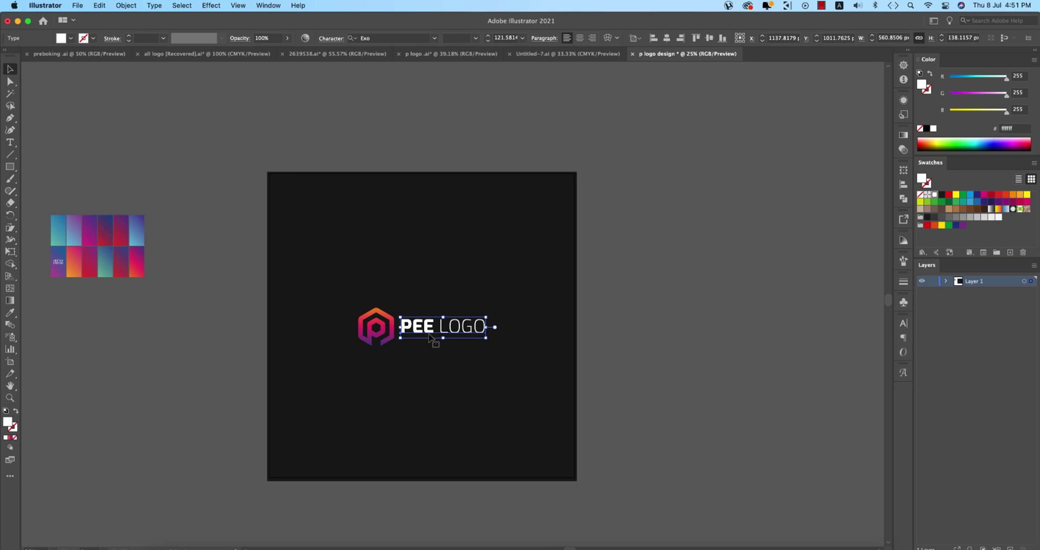
left_click(377, 338, "shift")
key("super+g")
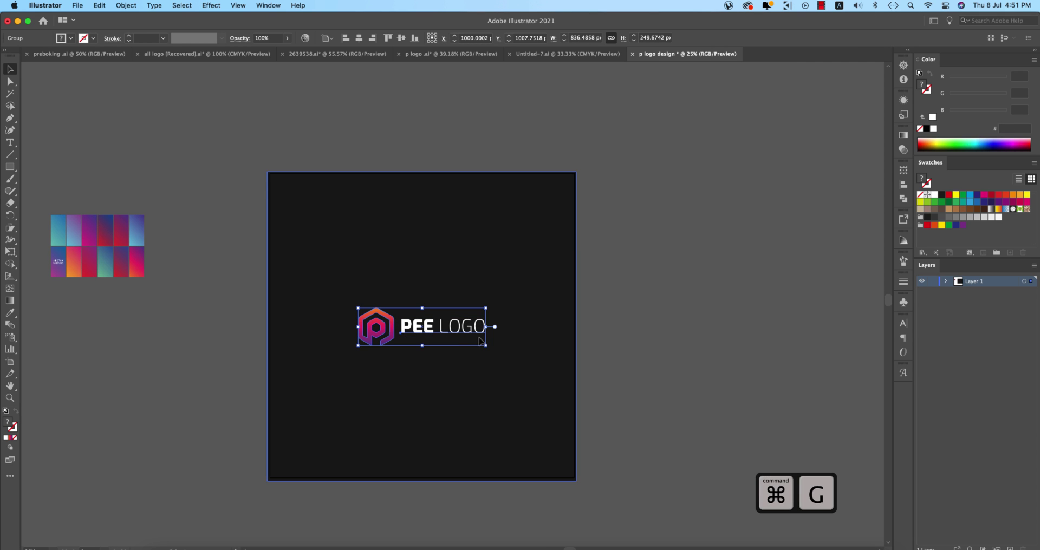
left_click_drag(484, 340, 521, 355)
left_click(613, 393)
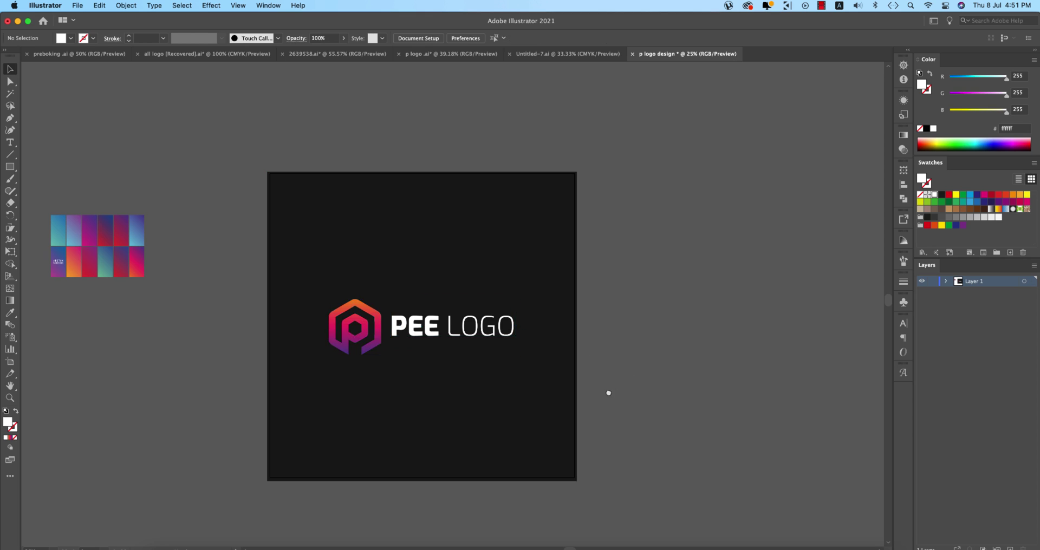
key("super+equal")
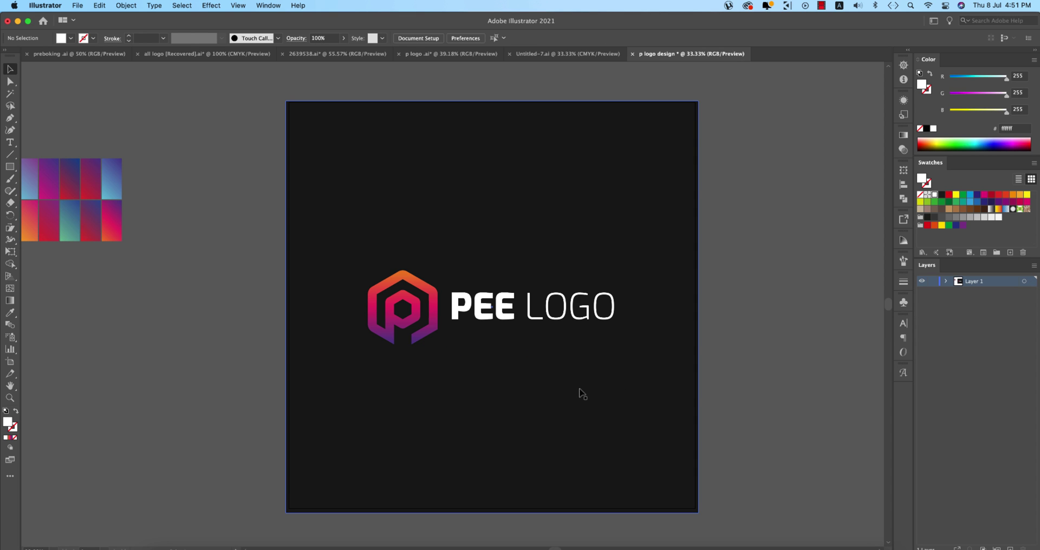